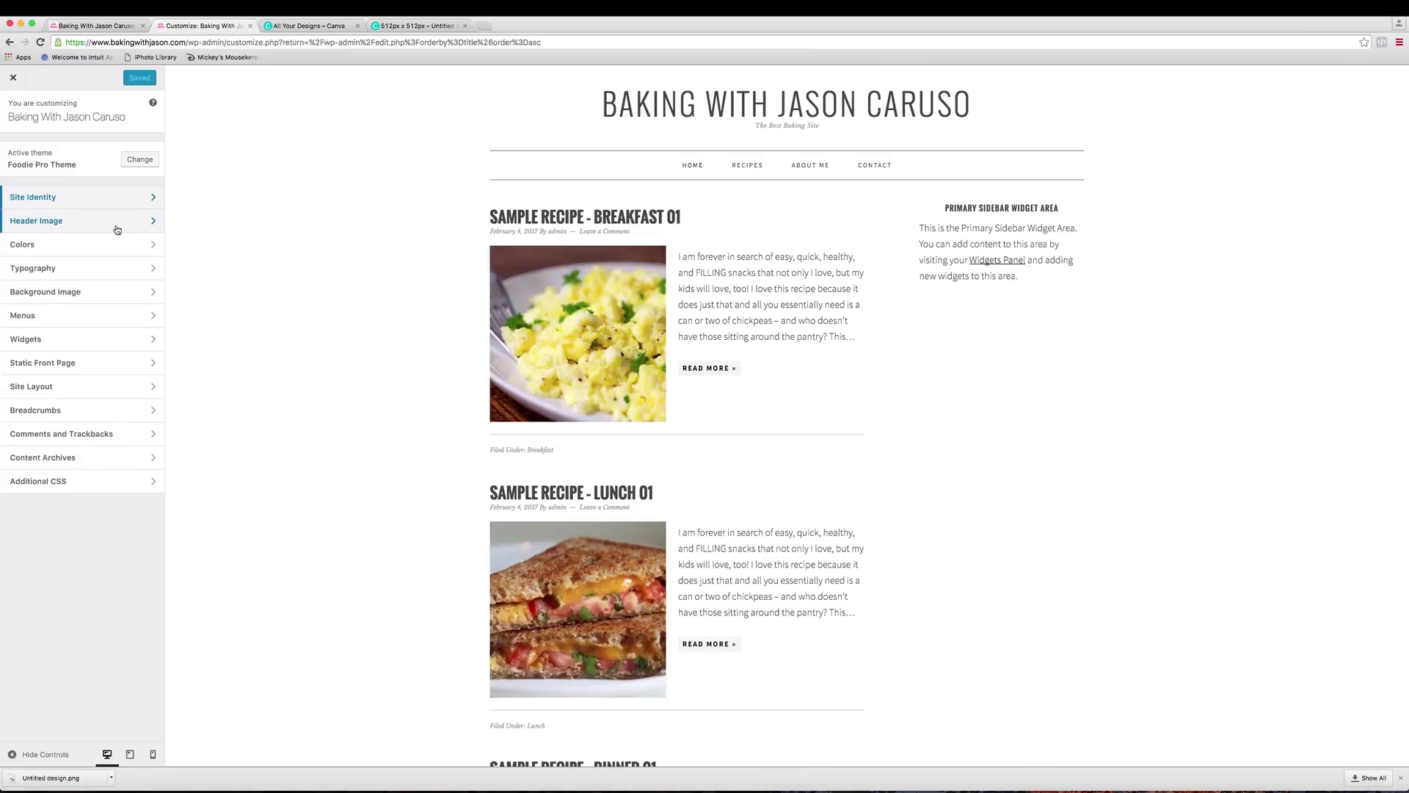
Open the site's header image settings and read the theme's recommended header size.
{"action": "left_click_drag", "start_coordinate": [587, 109], "coordinate": [984, 130]}
{"action": "left_click", "coordinate": [199, 251]}
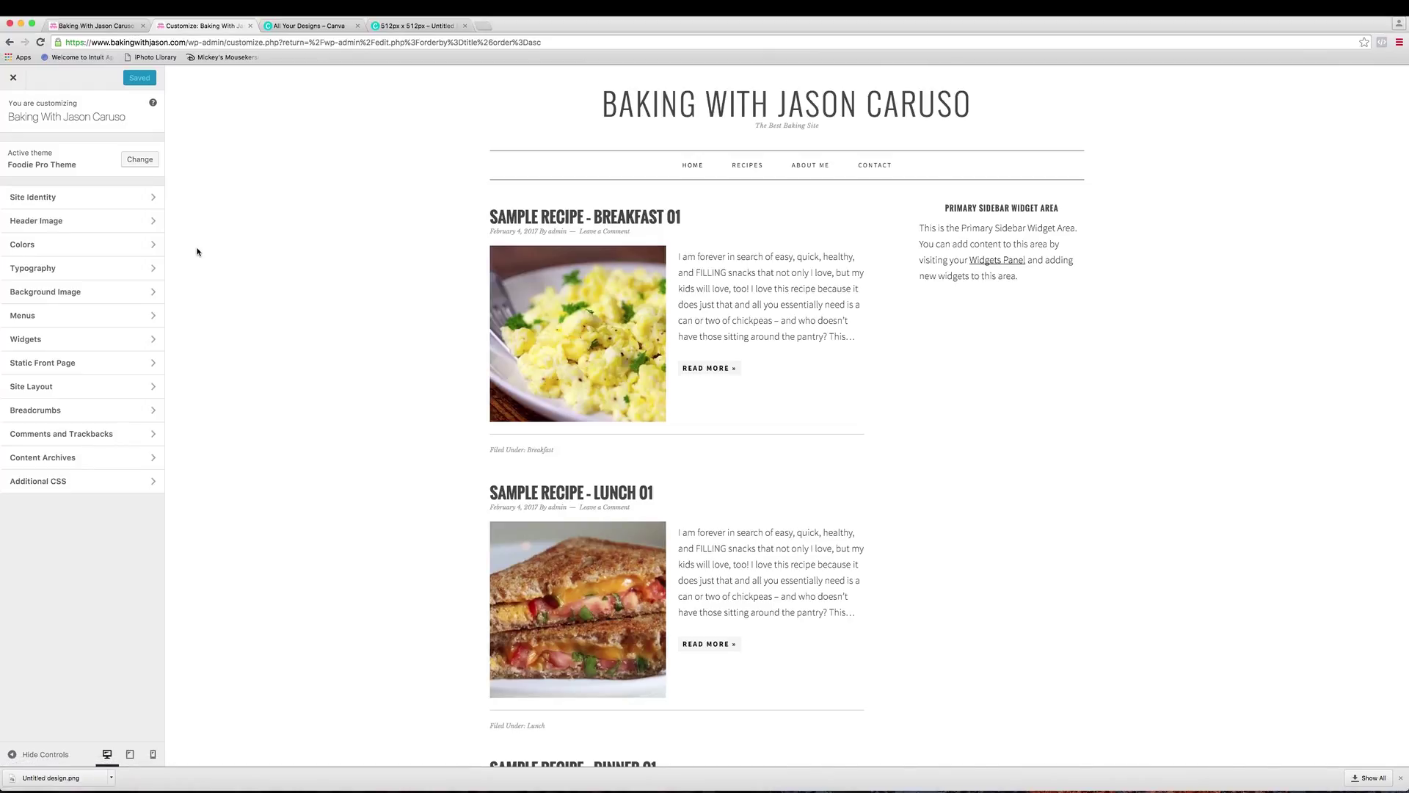
{"action": "left_click", "coordinate": [31, 222]}
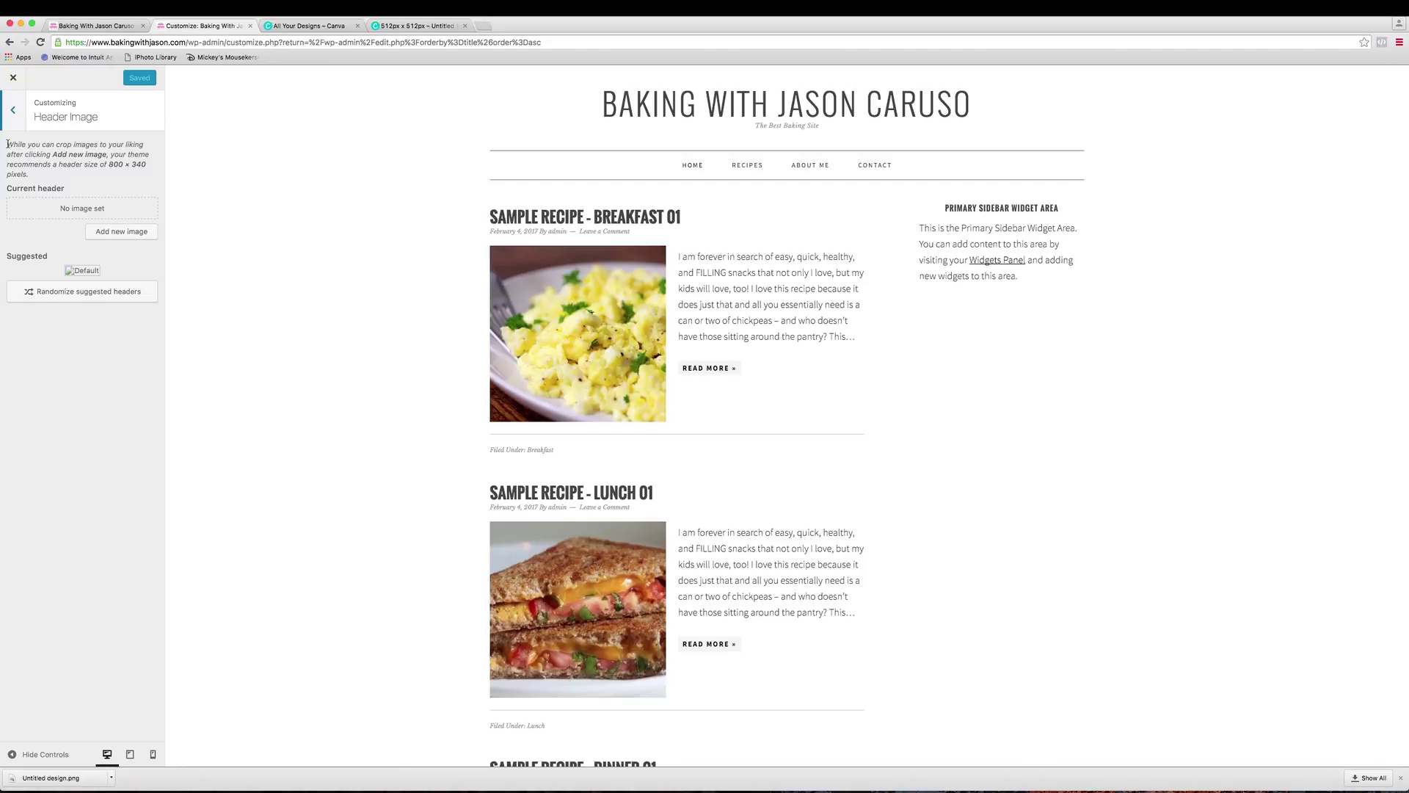
{"action": "left_click_drag", "start_coordinate": [7, 144], "coordinate": [66, 174]}
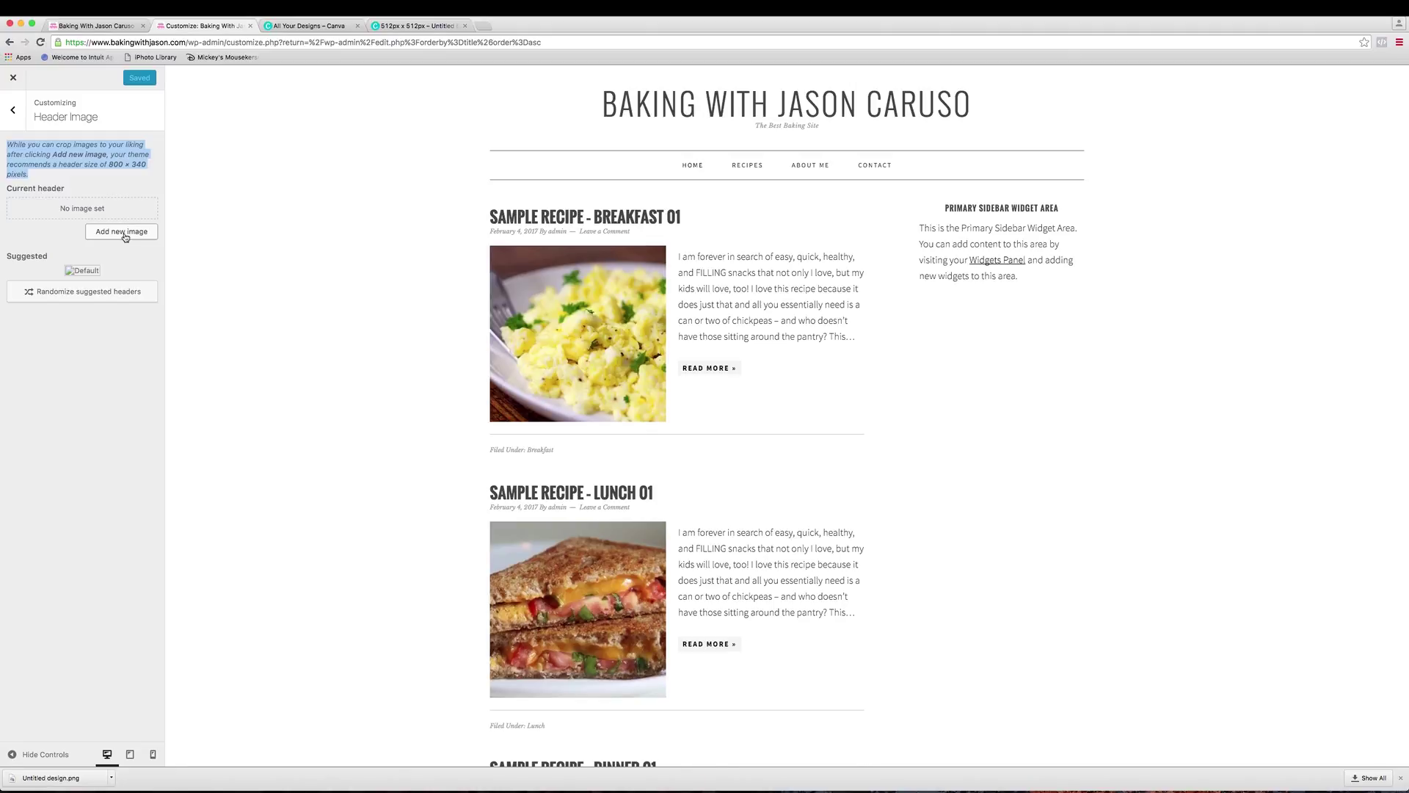
{"action": "left_click", "coordinate": [30, 144]}
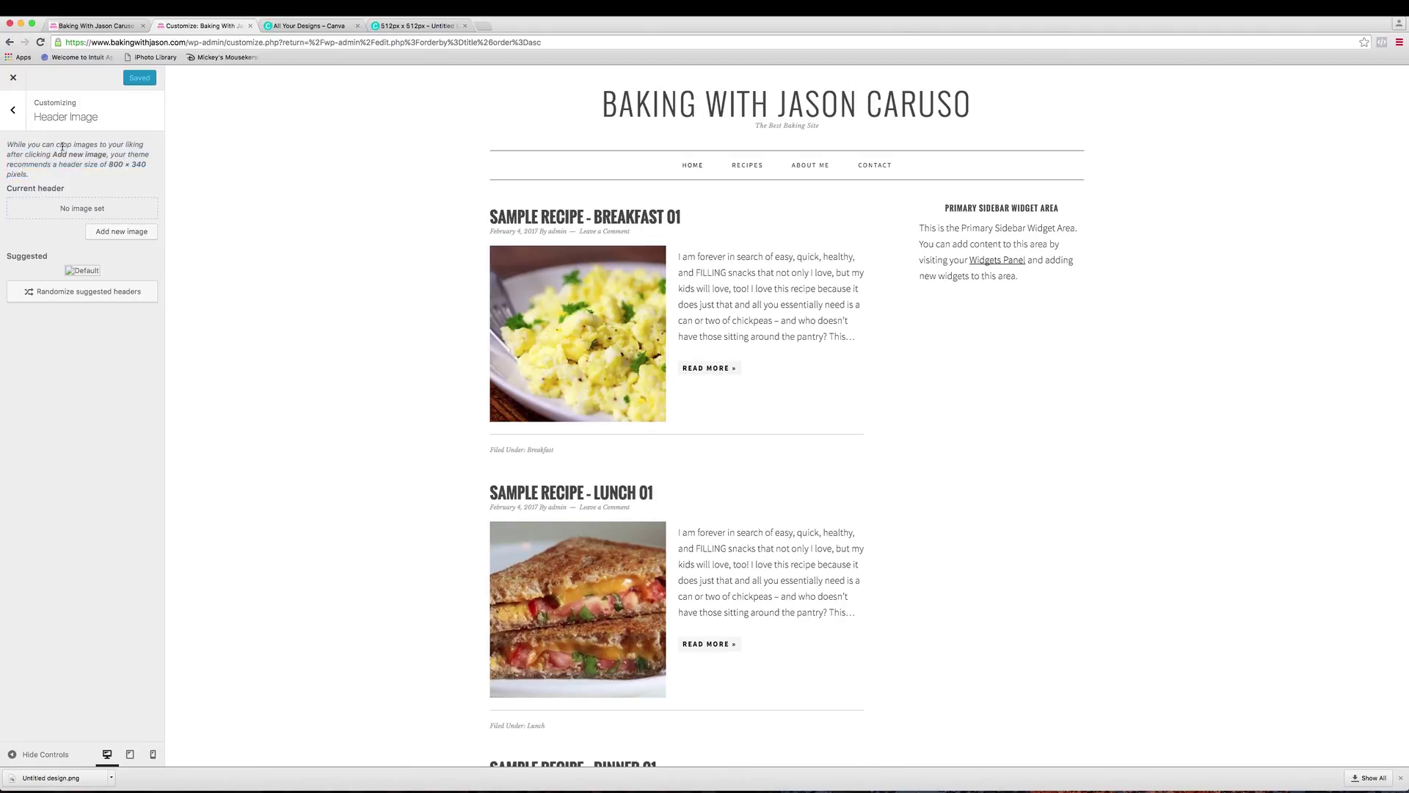
{"action": "left_click", "coordinate": [118, 233]}
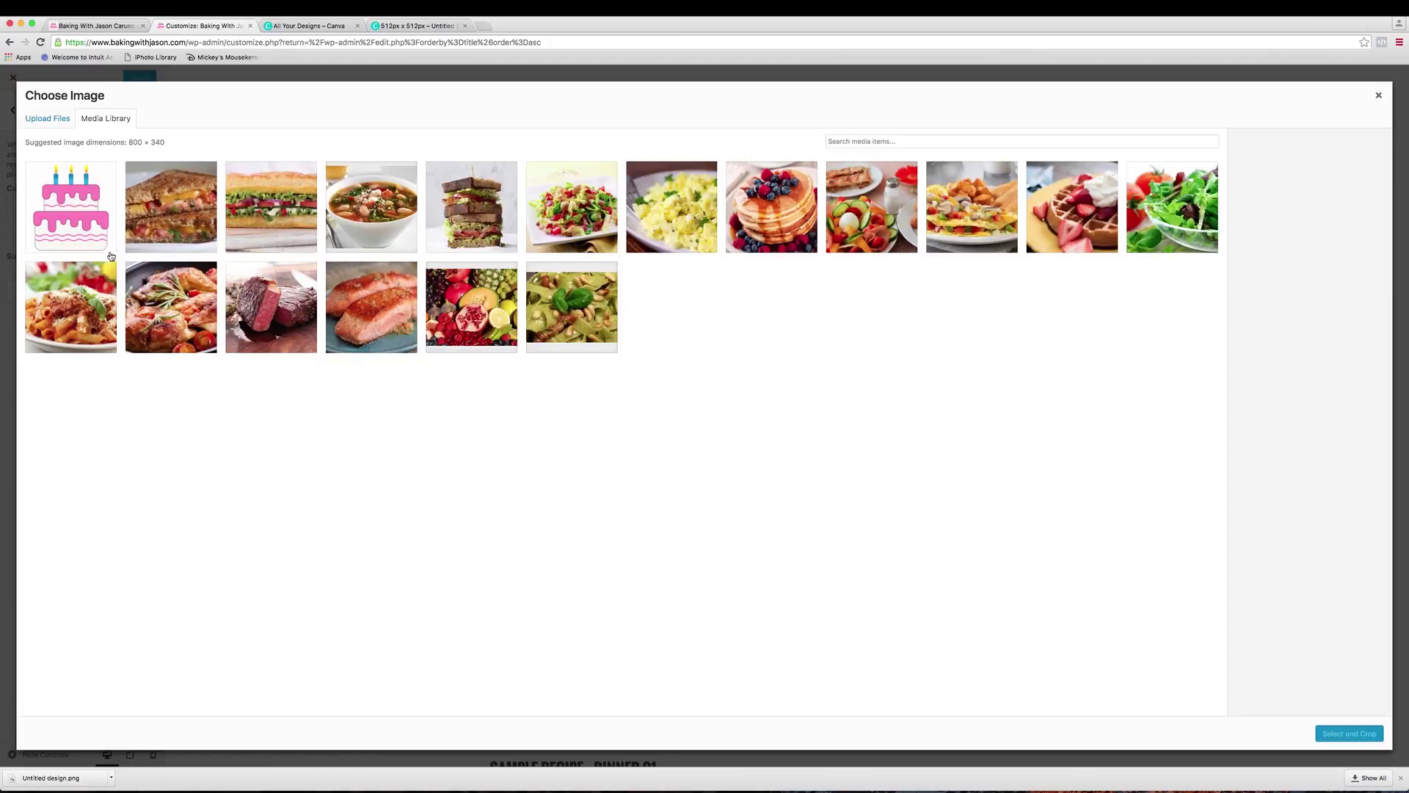
{"action": "left_click", "coordinate": [269, 204]}
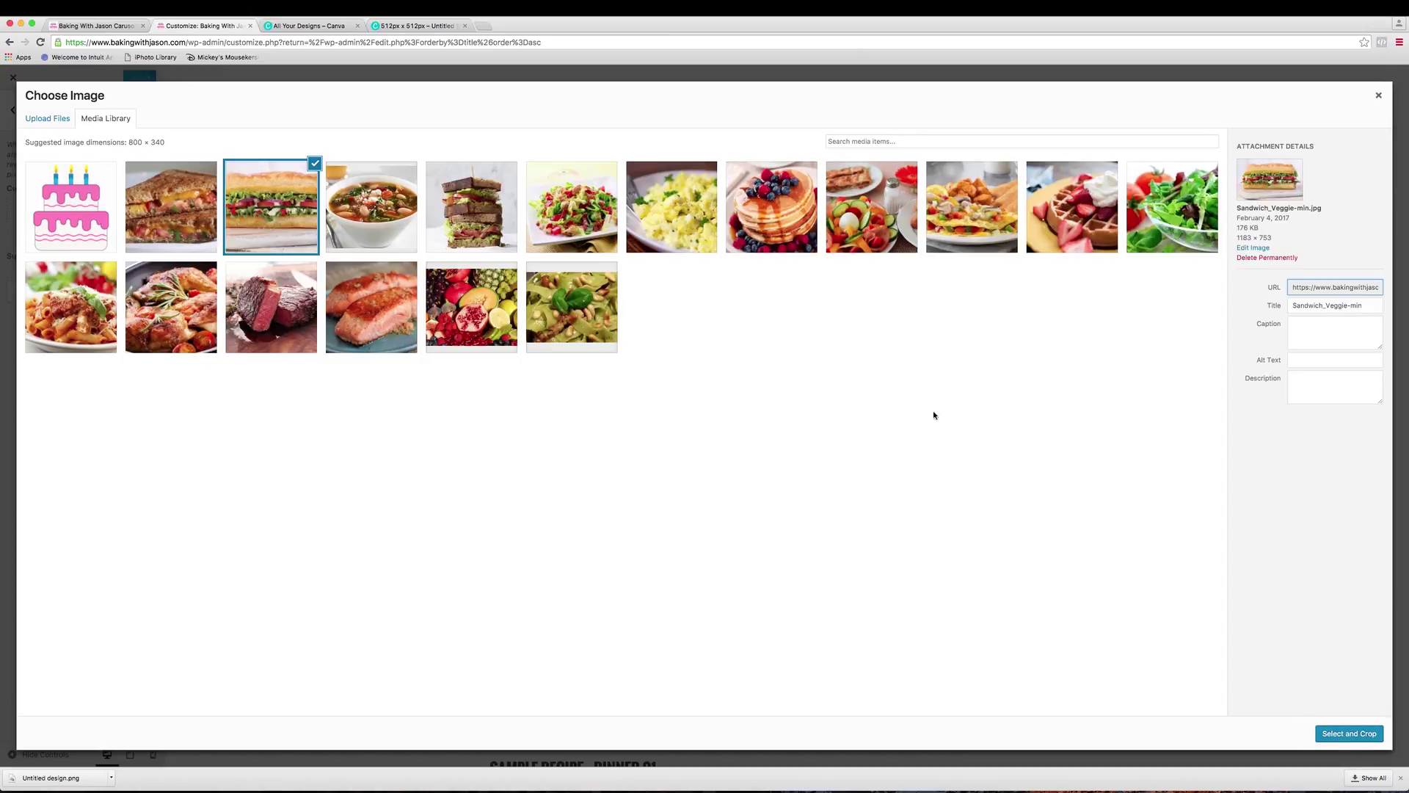
{"action": "left_click", "coordinate": [1354, 737]}
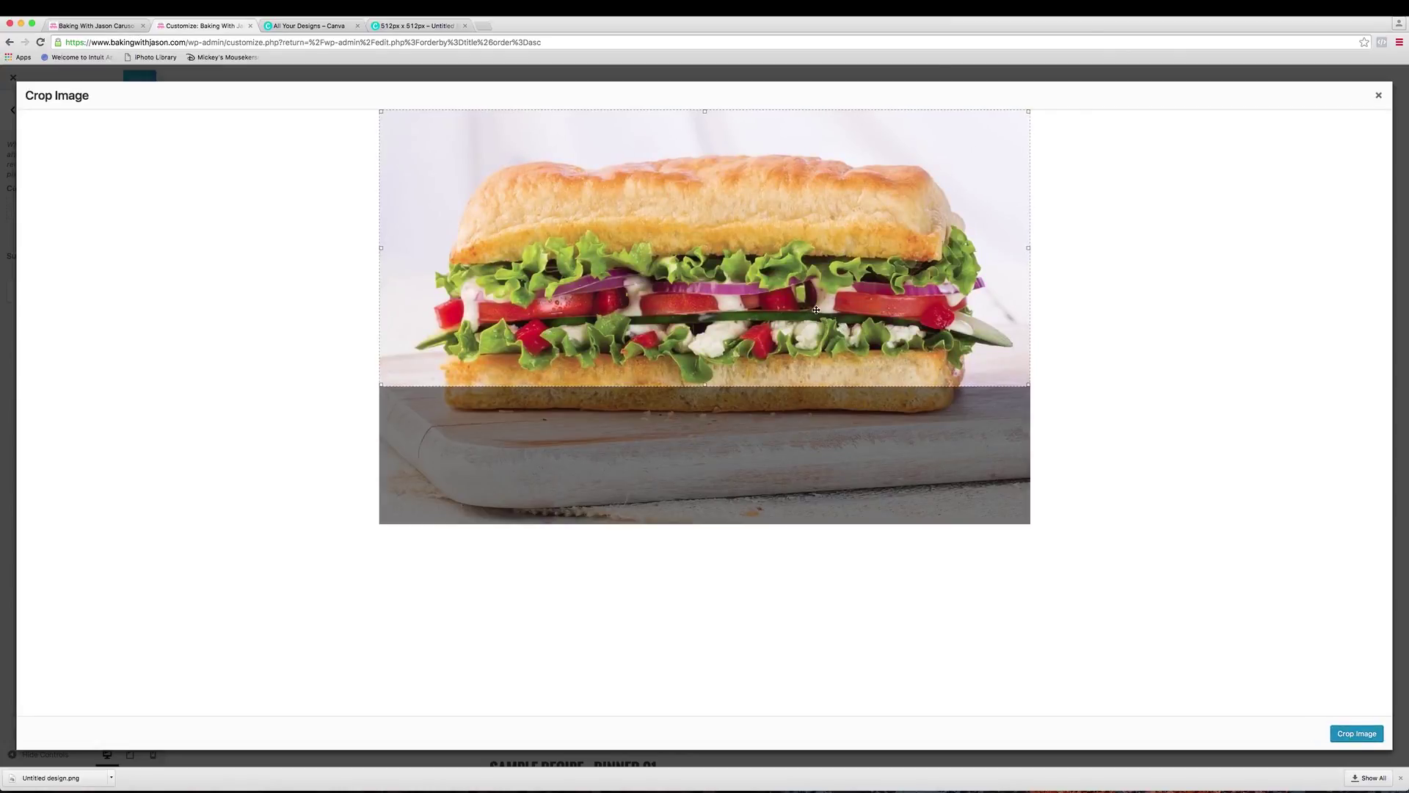
{"action": "left_click_drag", "start_coordinate": [756, 214], "coordinate": [753, 251]}
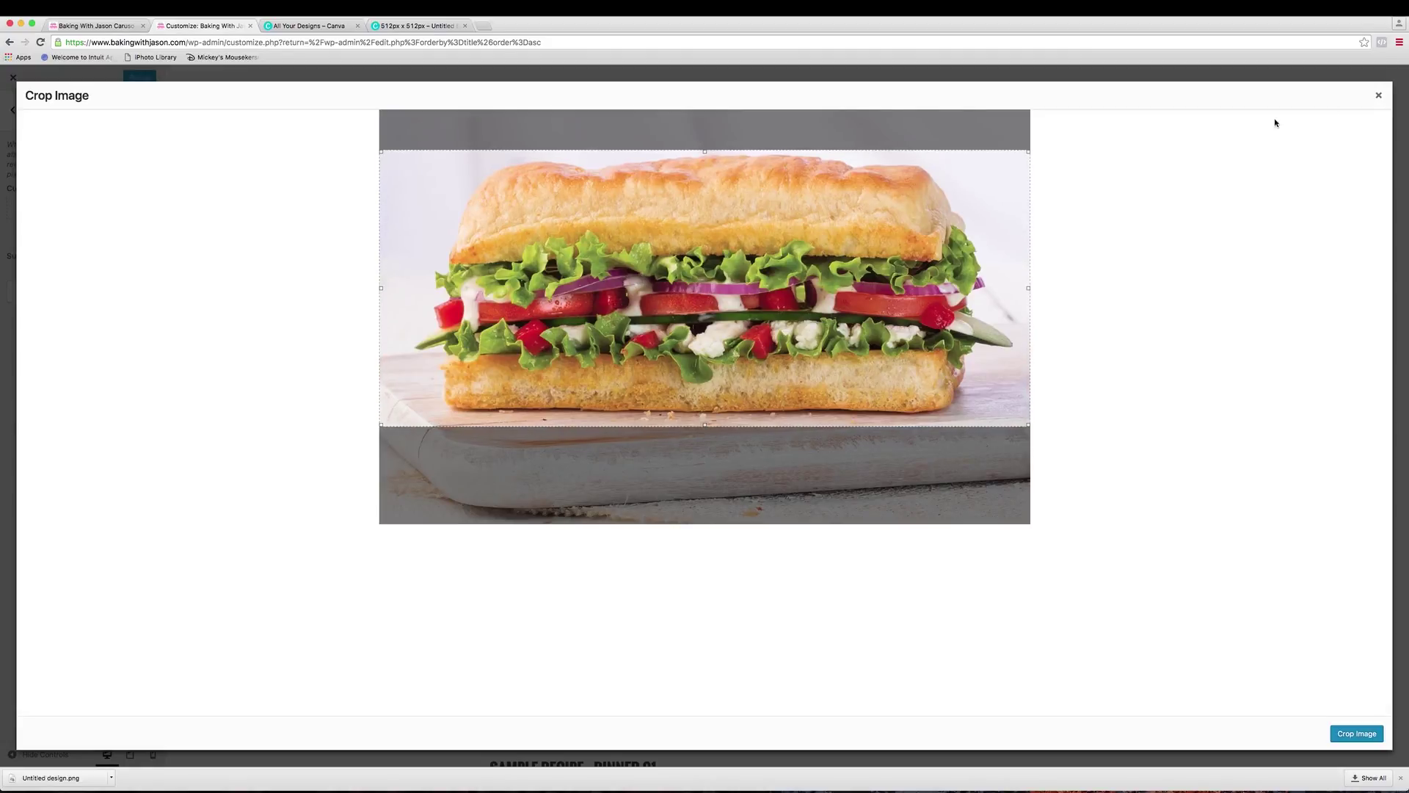
{"action": "left_click", "coordinate": [1377, 100]}
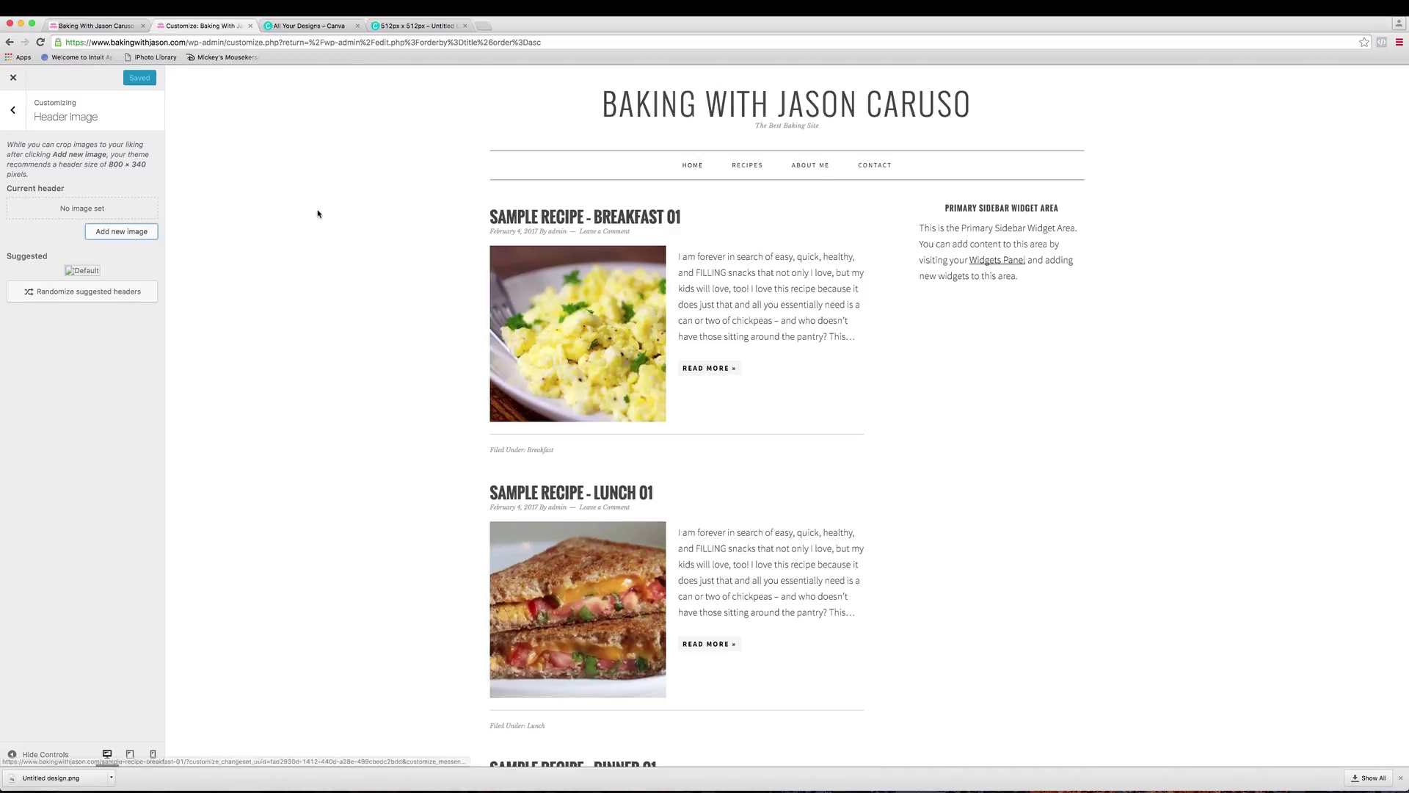
Check the recommended header dimensions, switch to Canva and create a blank custom-size design of 800 × 340 px.
{"action": "left_click_drag", "start_coordinate": [111, 165], "coordinate": [147, 163]}
{"action": "left_click", "coordinate": [115, 165]}
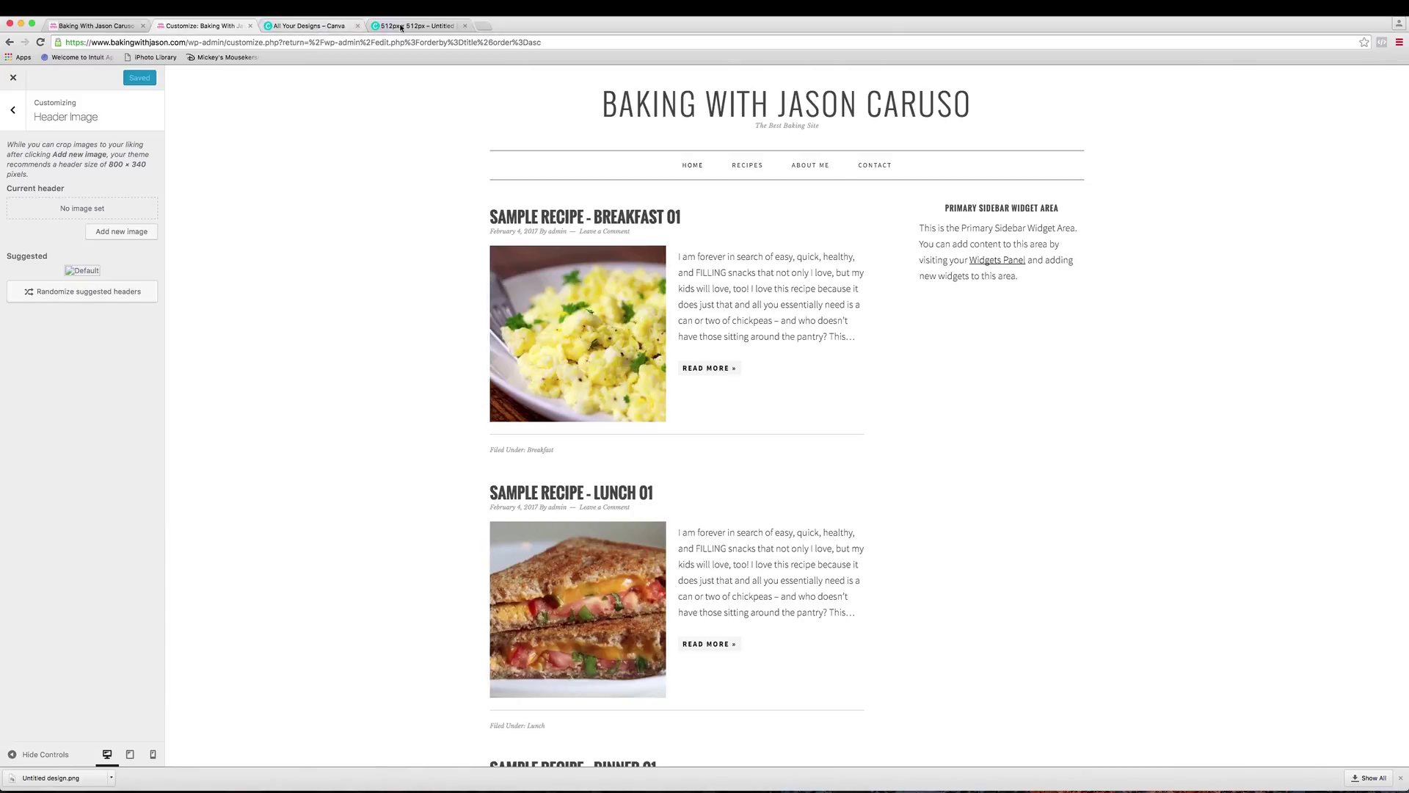
{"action": "left_click", "coordinate": [315, 28]}
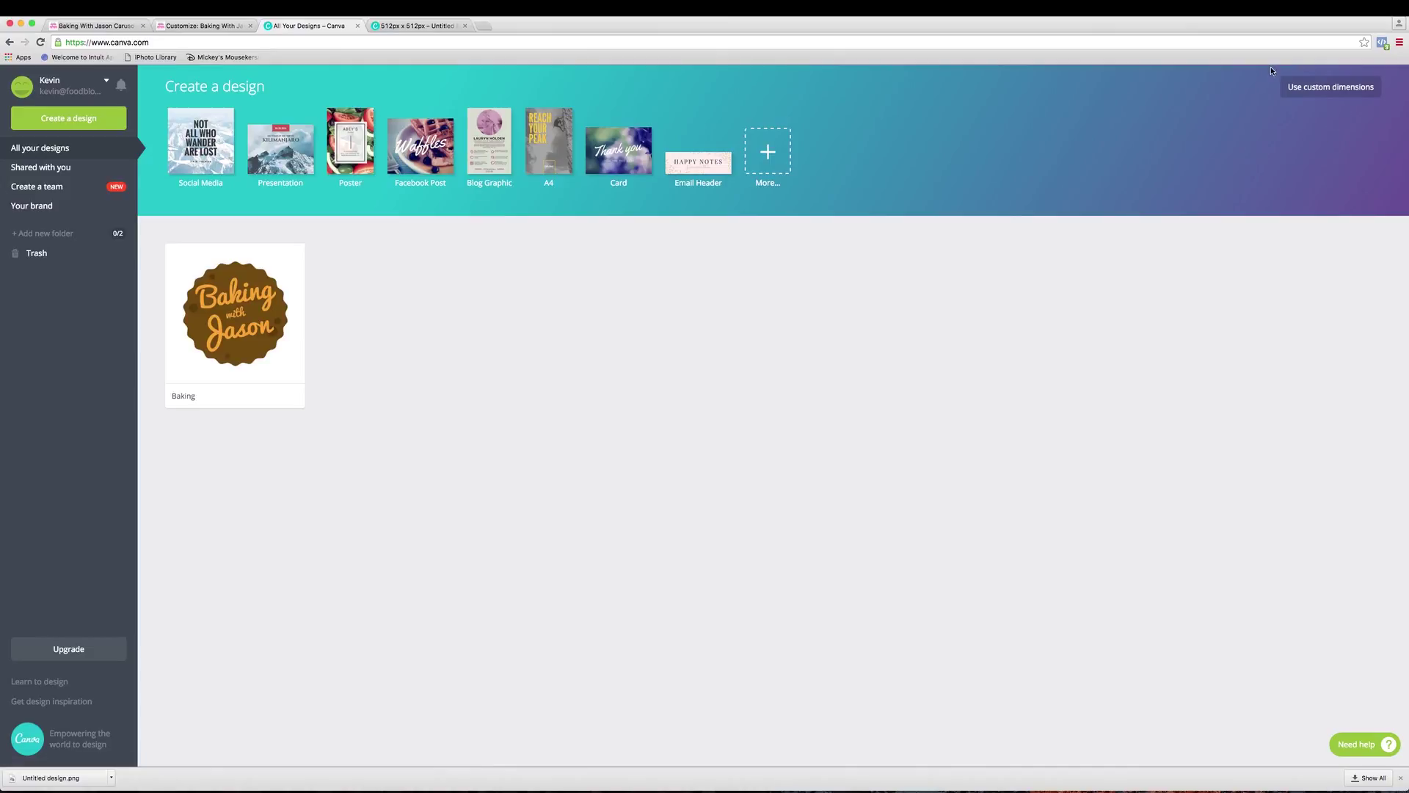
{"action": "left_click", "coordinate": [1313, 91]}
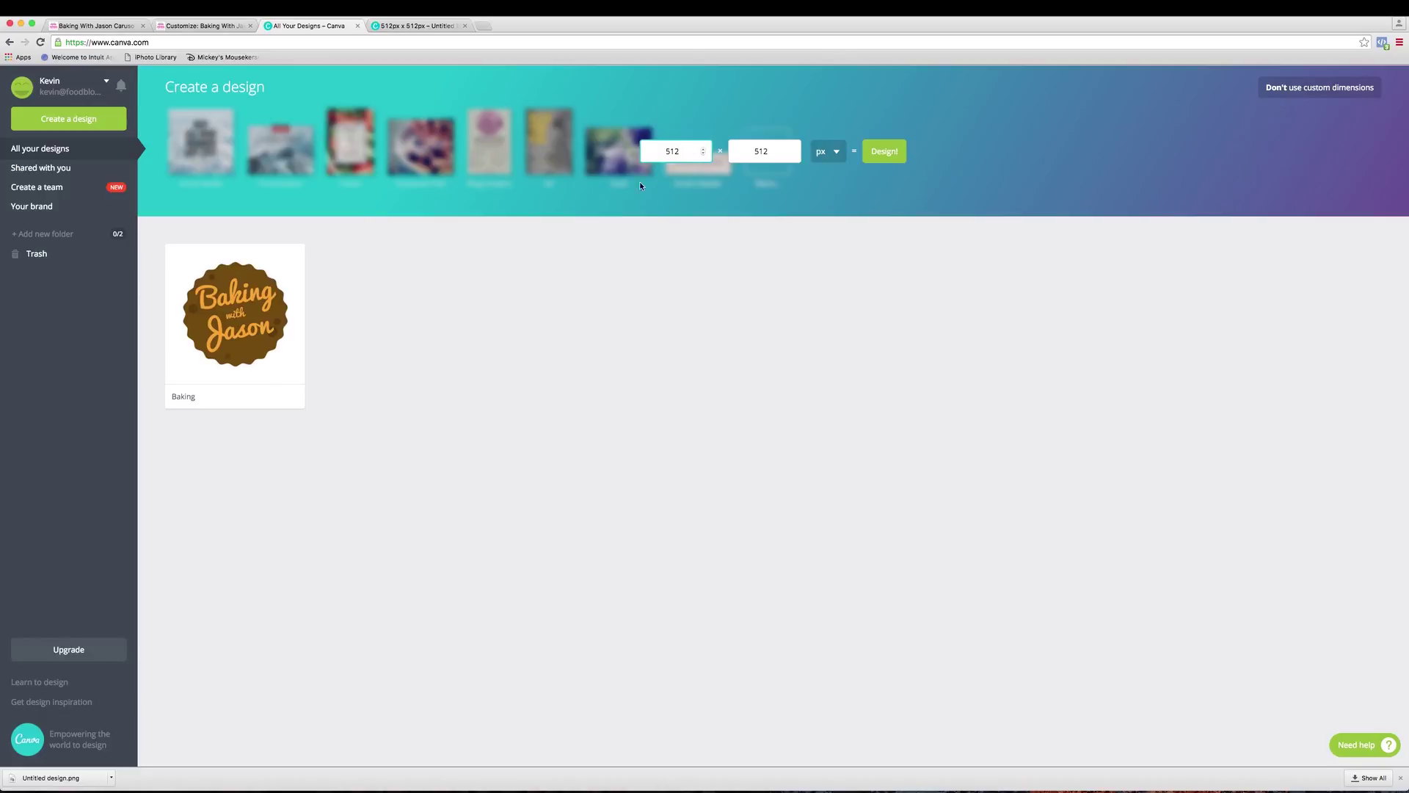
{"action": "left_click", "coordinate": [99, 25]}
{"action": "left_click", "coordinate": [199, 26]}
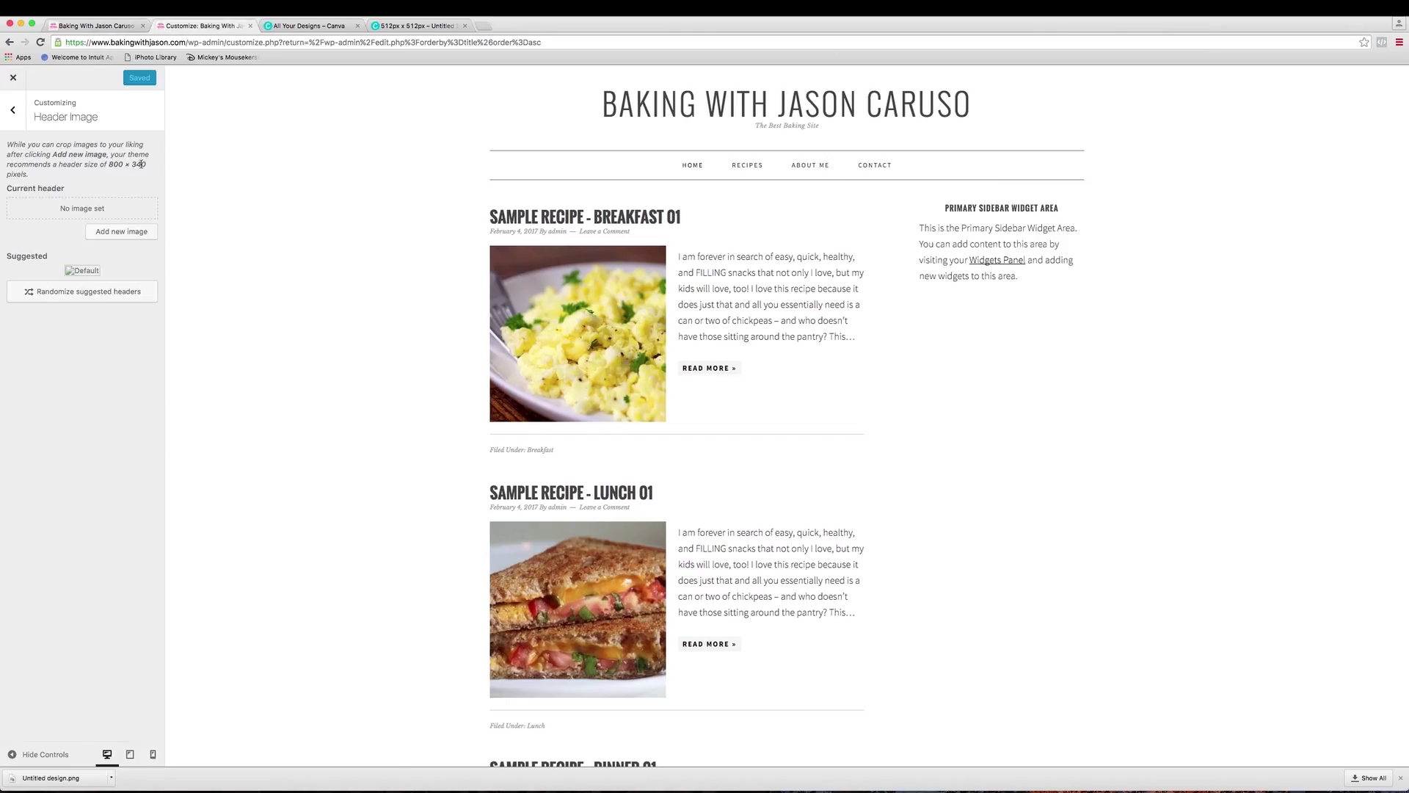
{"action": "left_click", "coordinate": [309, 26]}
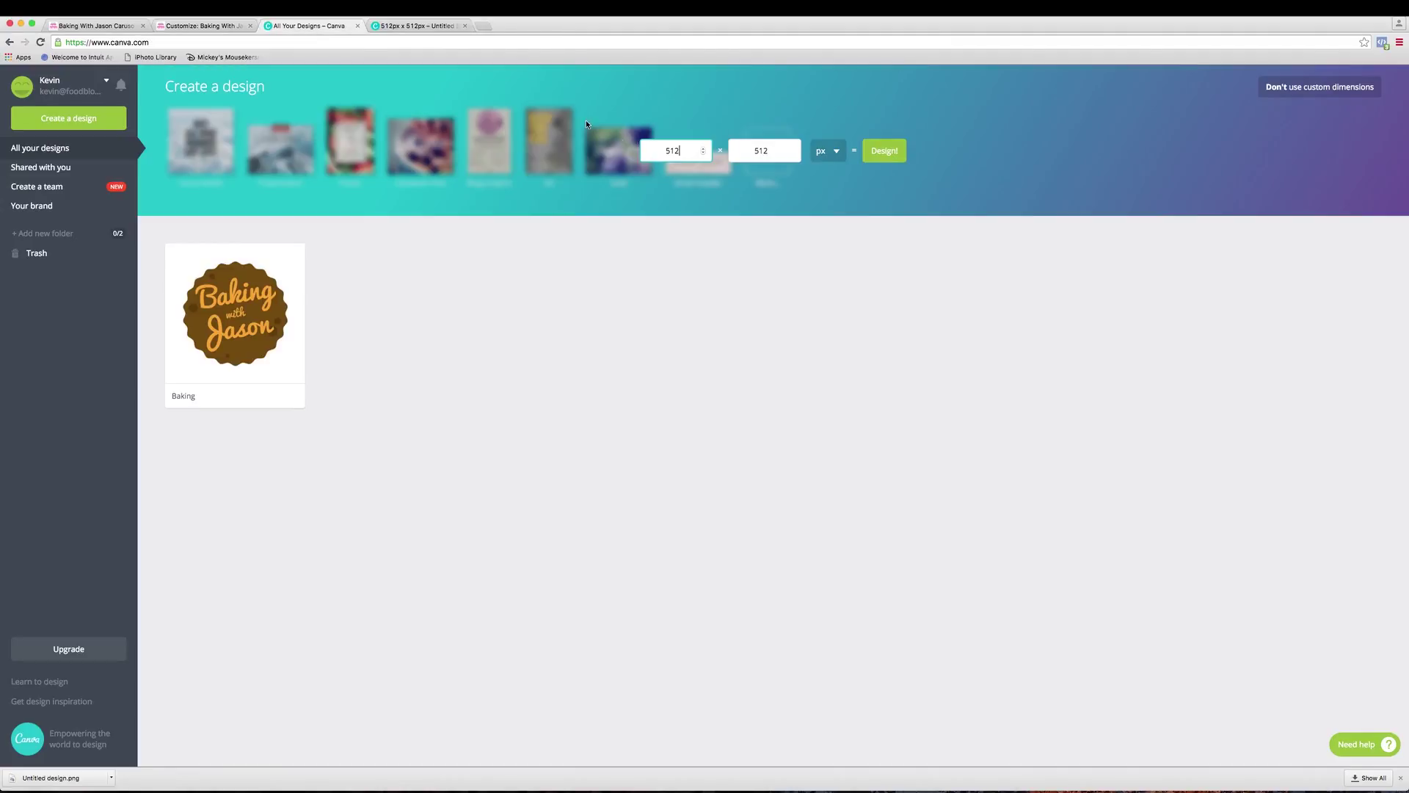
{"action": "left_click_drag", "start_coordinate": [679, 150], "coordinate": [653, 150]}
{"action": "type", "text": "800"}
{"action": "key", "text": "Tab"}
{"action": "type", "text": "340"}
{"action": "left_click", "coordinate": [892, 154]}
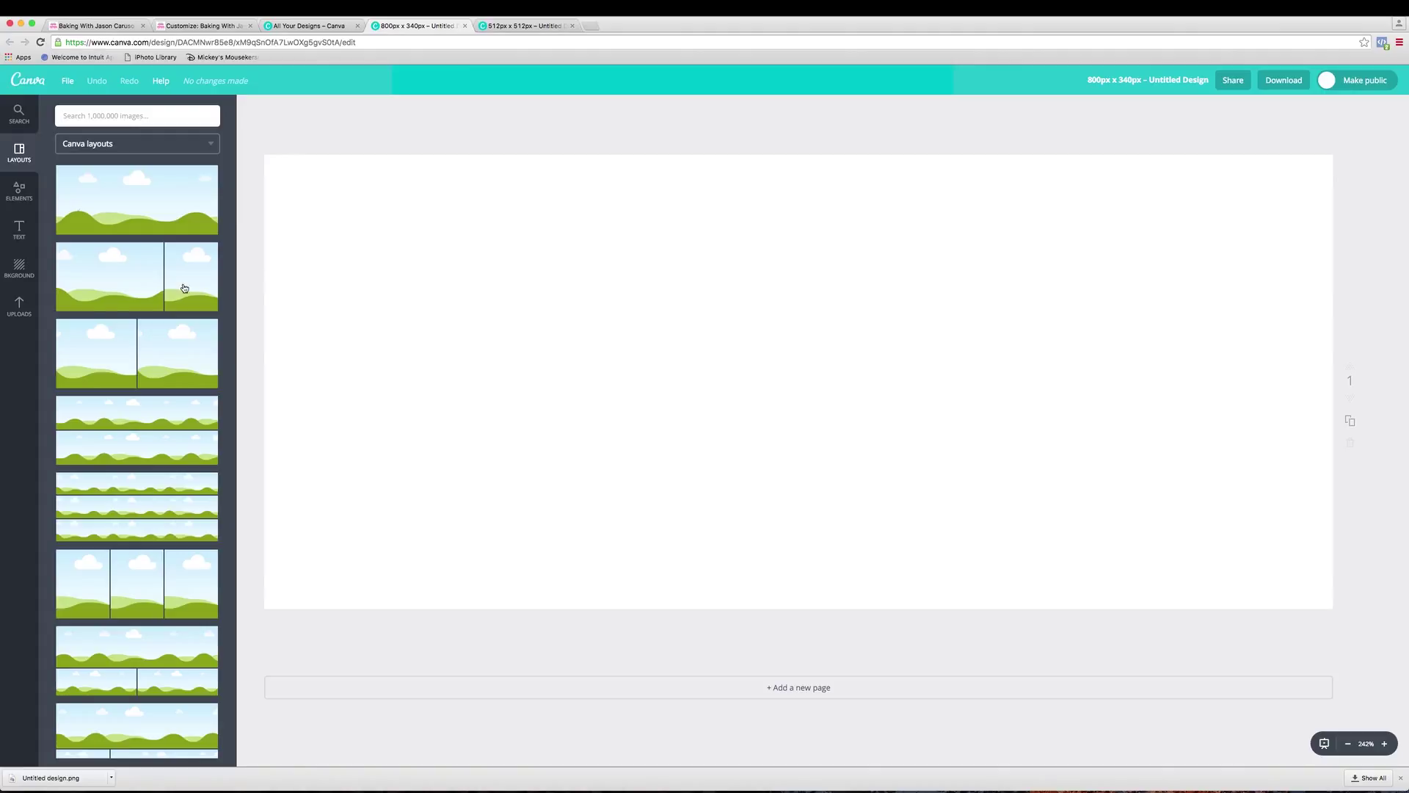
Upload Baking (1).png from the Downloads folder to Canva and add the logo to the blank canvas.
{"action": "left_click", "coordinate": [17, 313]}
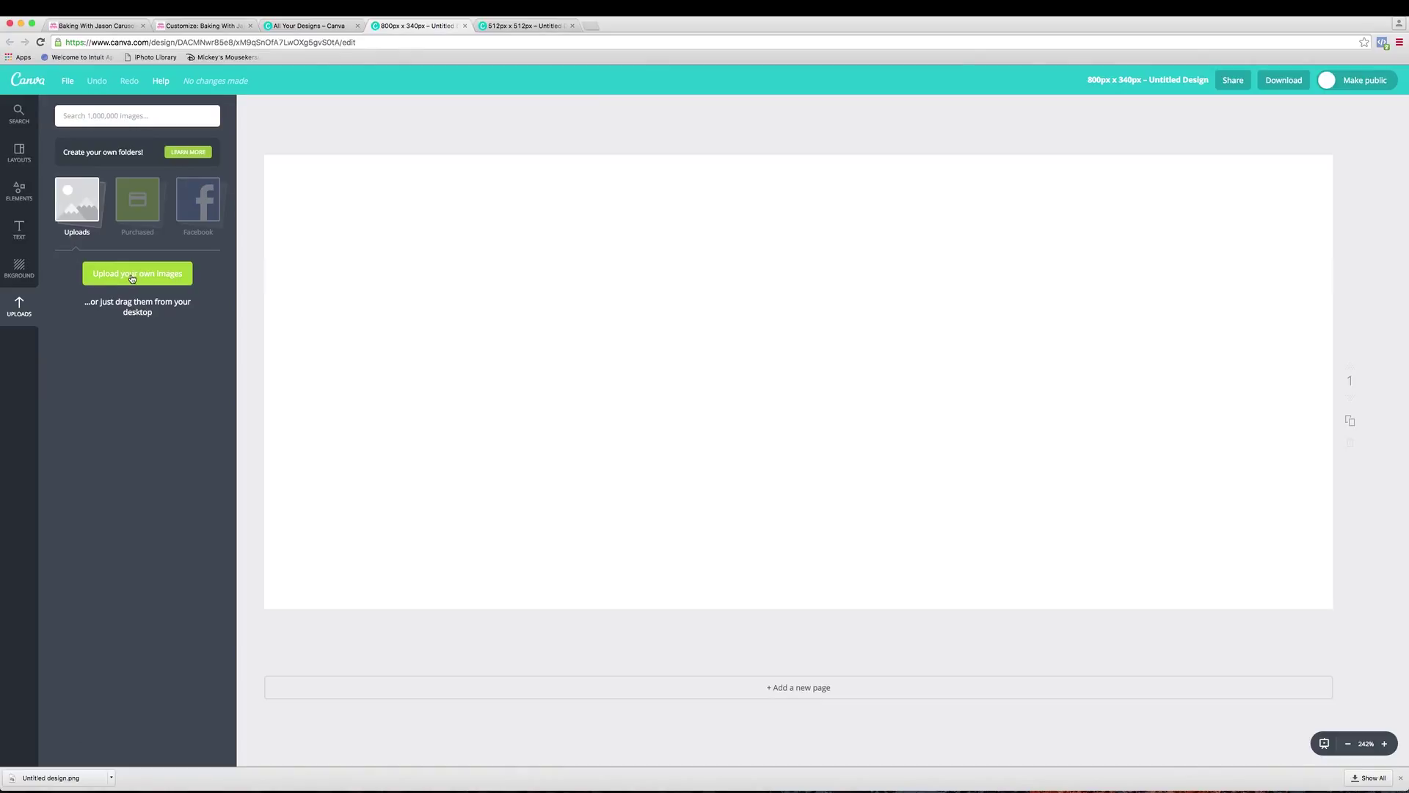
{"action": "left_click", "coordinate": [132, 277]}
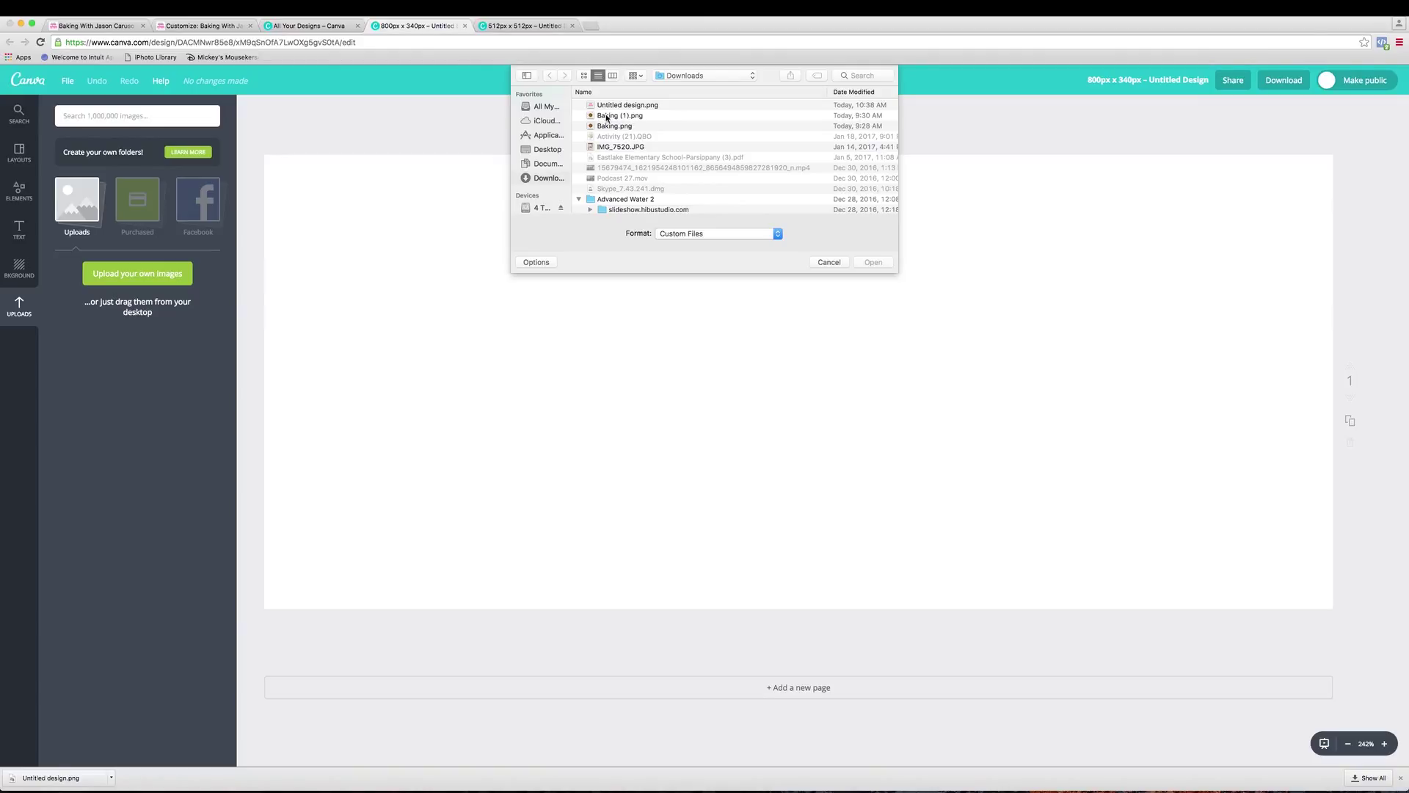
{"action": "left_click", "coordinate": [607, 117]}
{"action": "left_click", "coordinate": [872, 262]}
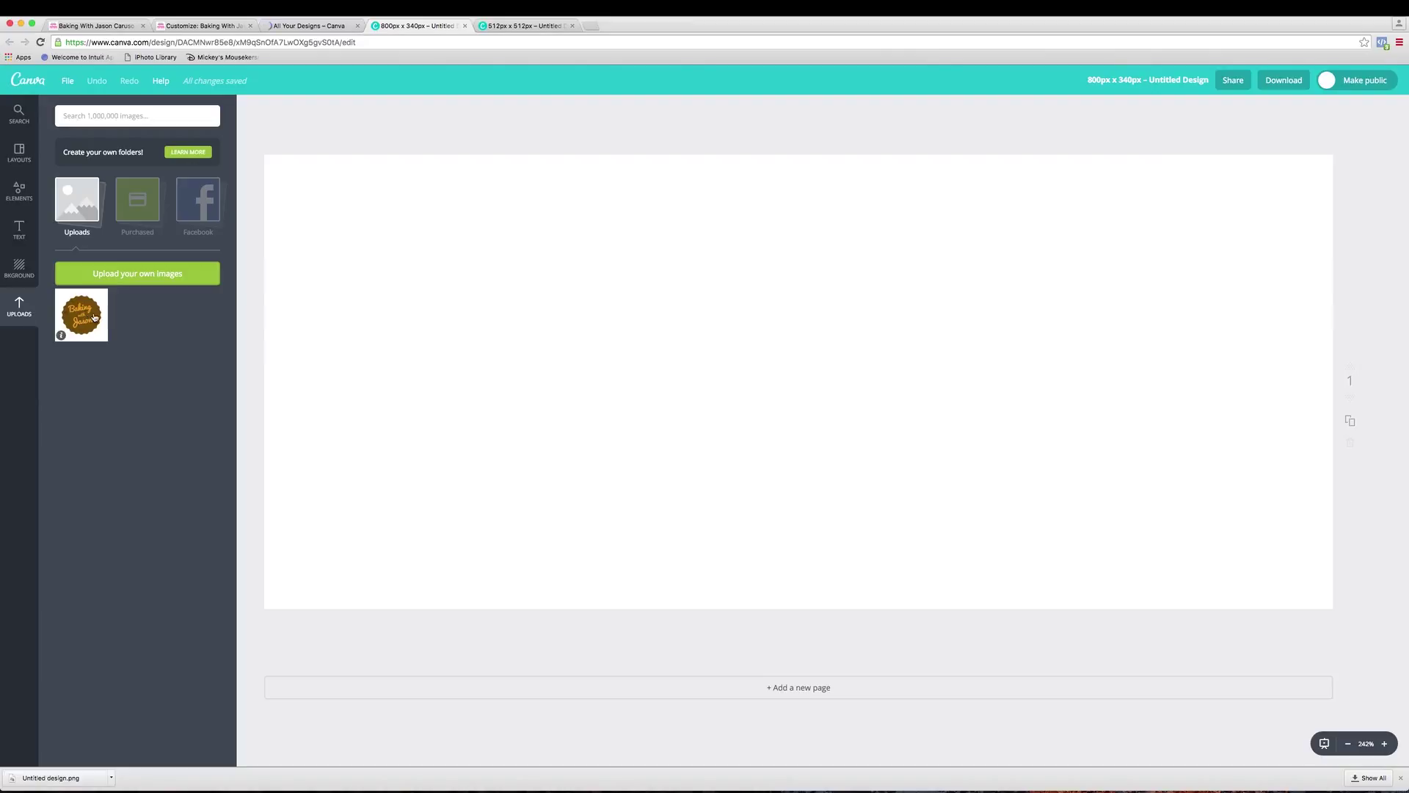
{"action": "left_click", "coordinate": [87, 320]}
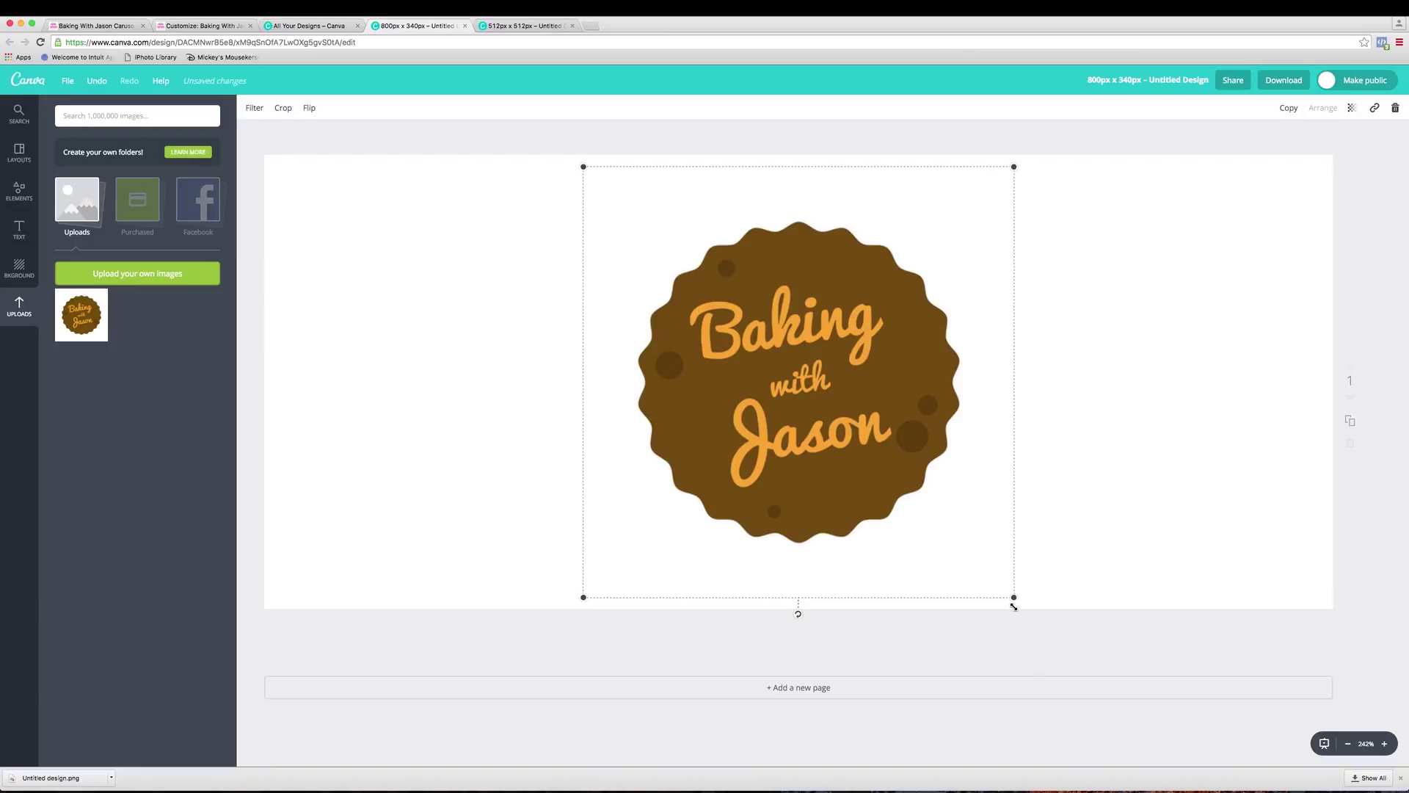
Enlarge the centred logo until the badge nearly fills the canvas height, and download the design as a PNG.
{"action": "left_click_drag", "start_coordinate": [1019, 599], "coordinate": [1134, 697]}
{"action": "left_click_drag", "start_coordinate": [1014, 501], "coordinate": [958, 444]}
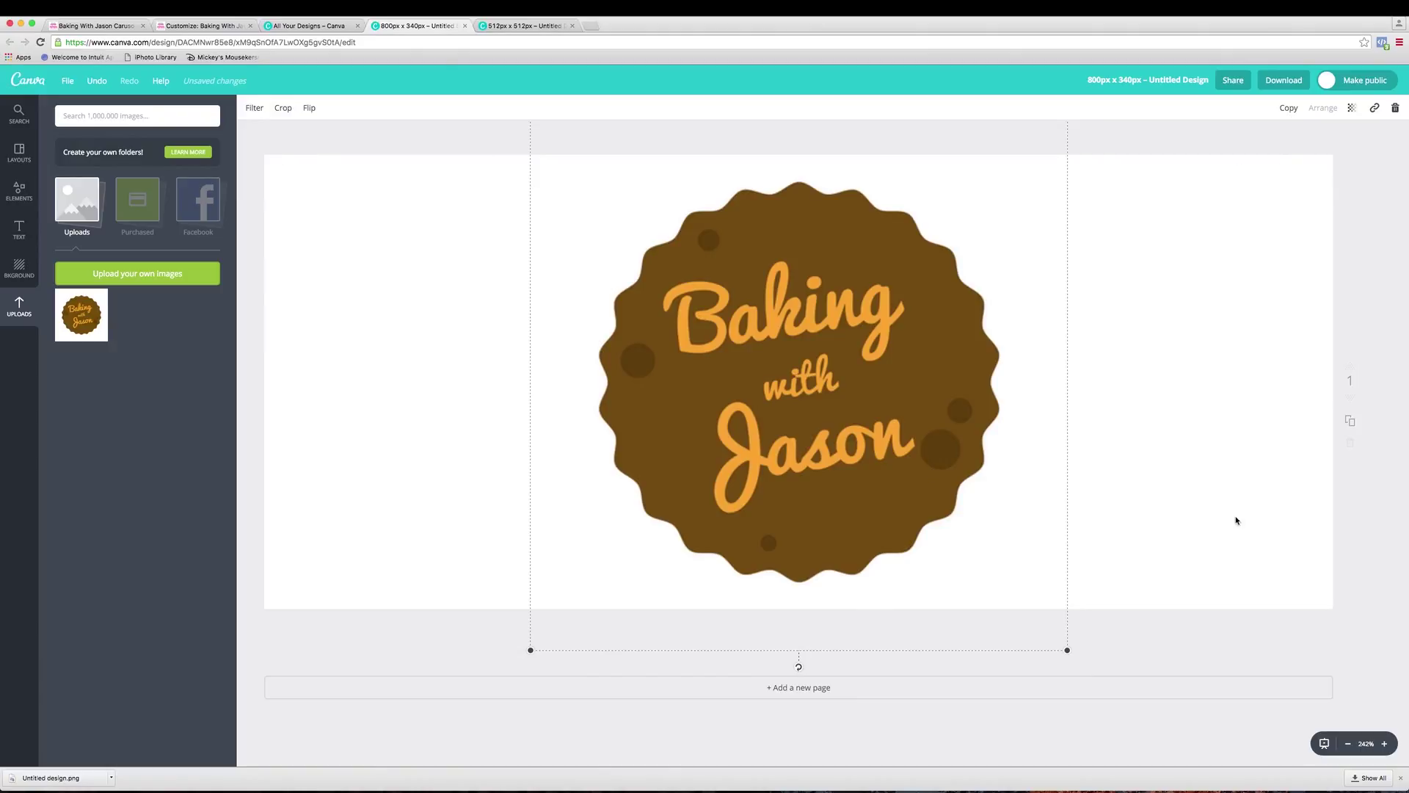
{"action": "left_click", "coordinate": [1251, 664]}
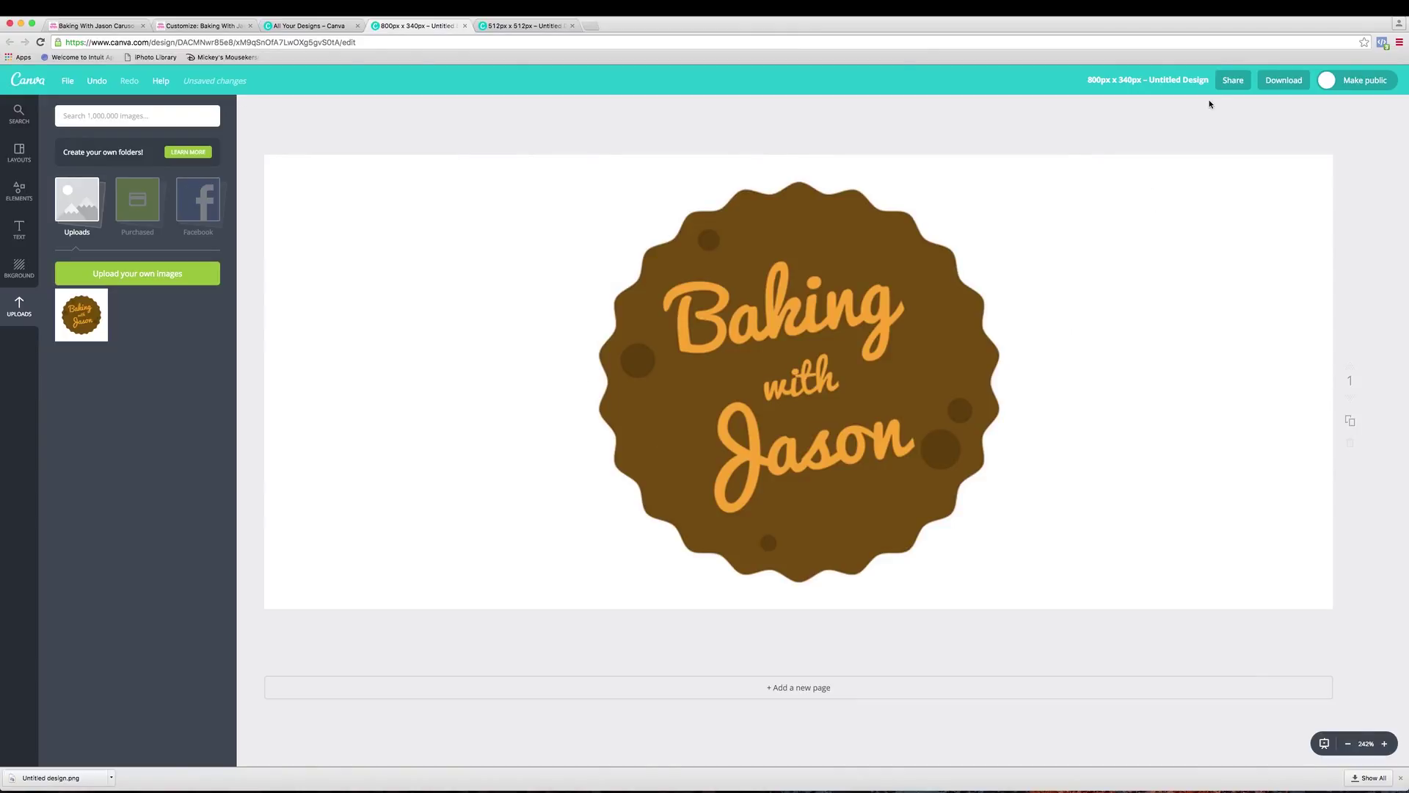
{"action": "left_click", "coordinate": [1283, 81]}
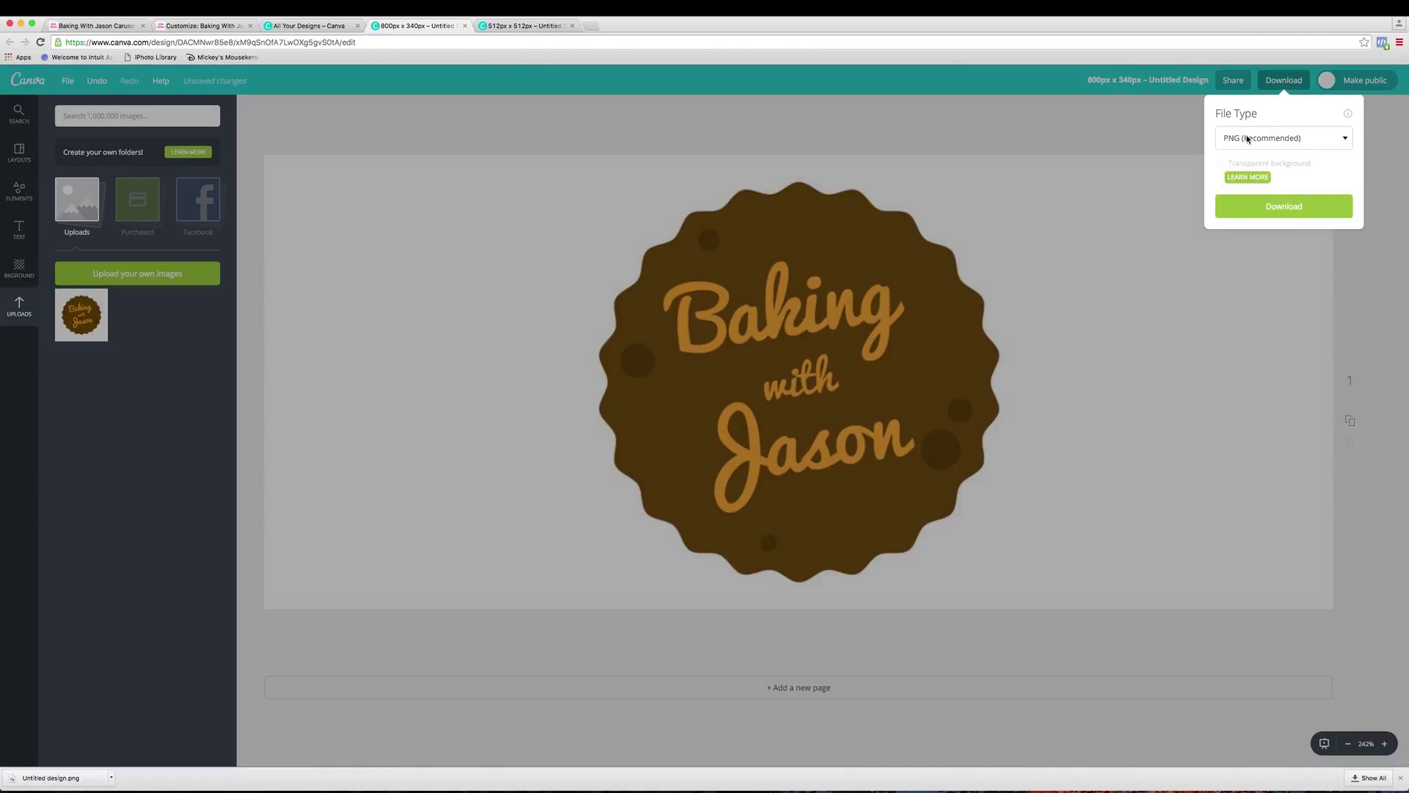
{"action": "left_click", "coordinate": [1280, 209]}
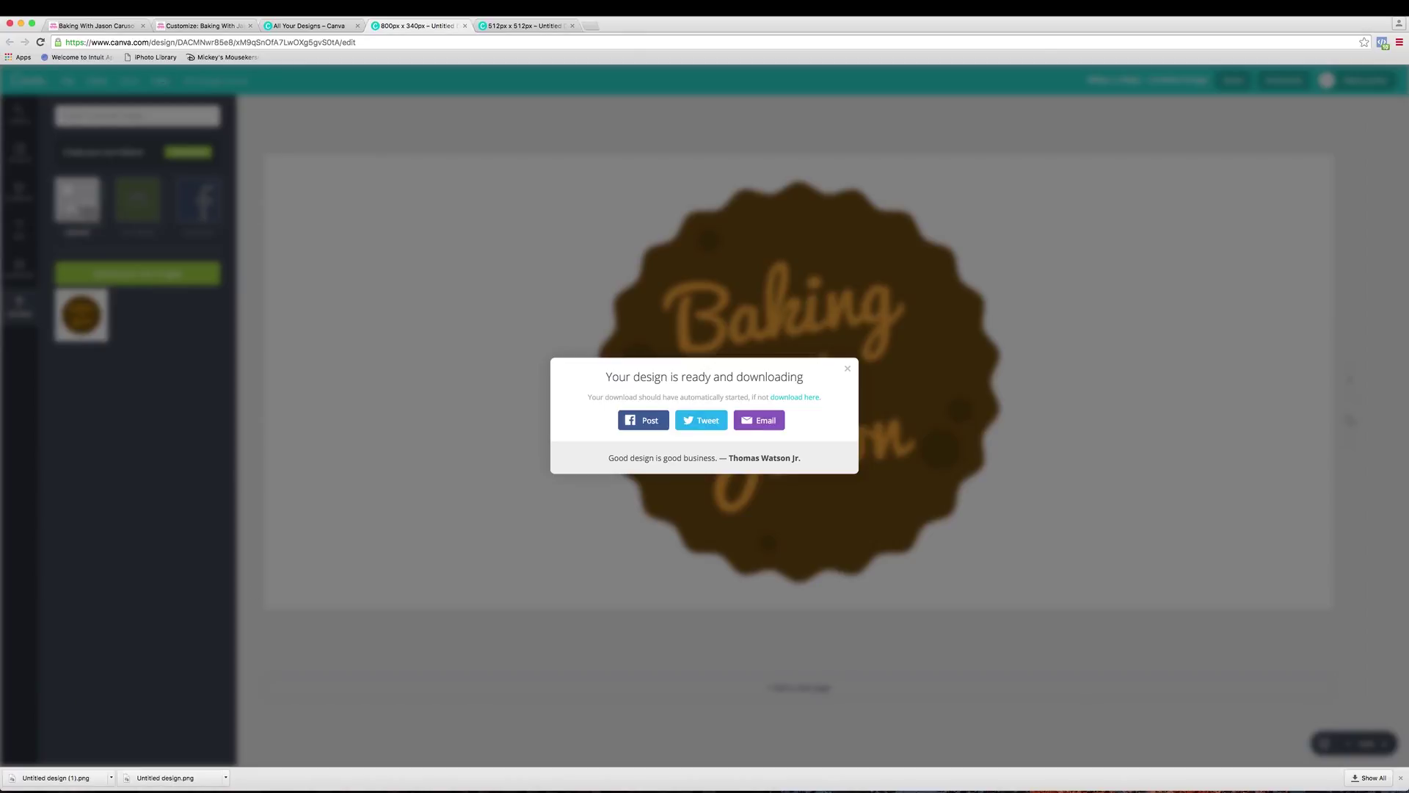
Switch back to the WordPress customizer and upload Untitled design (1).png as the header image without cropping it.
{"action": "left_click", "coordinate": [96, 25]}
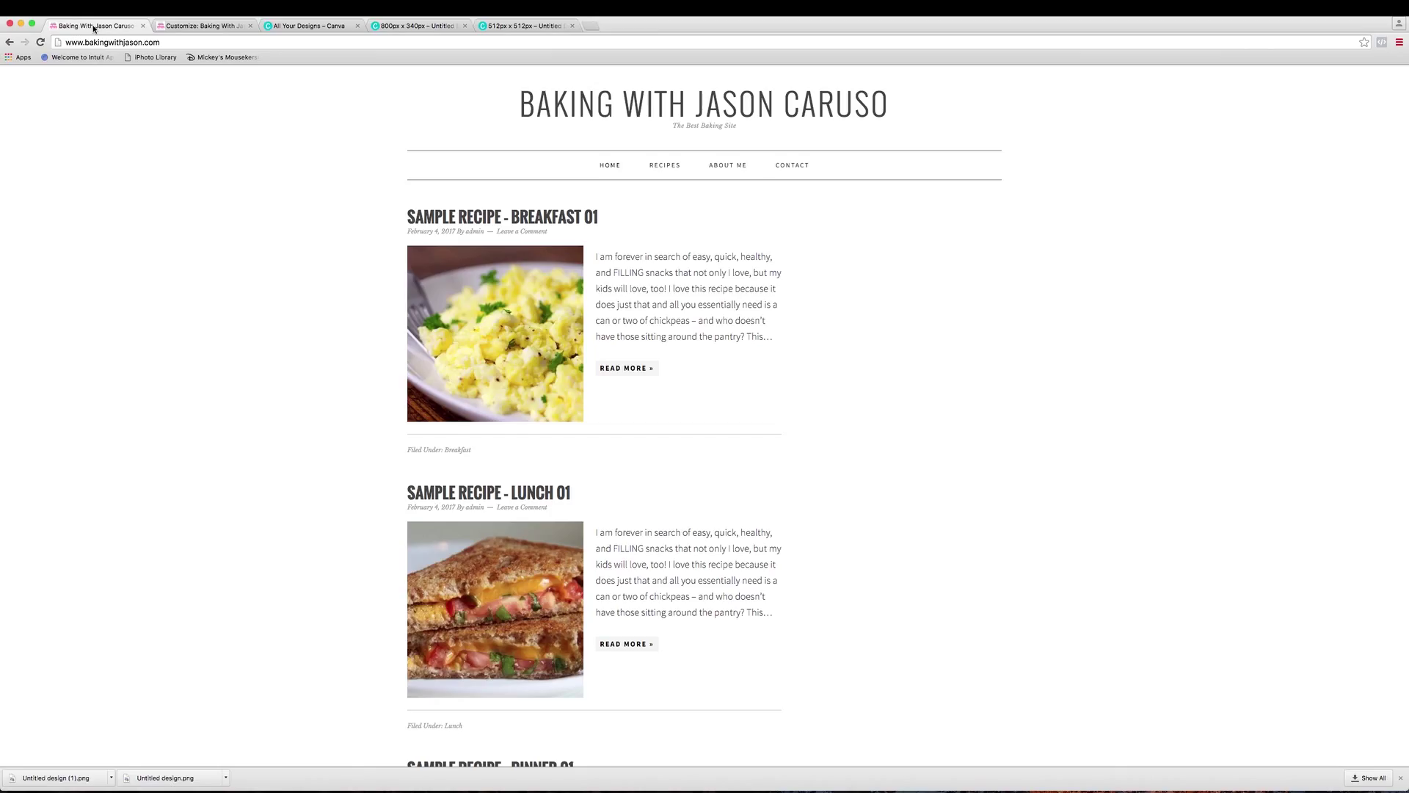
{"action": "left_click", "coordinate": [180, 30]}
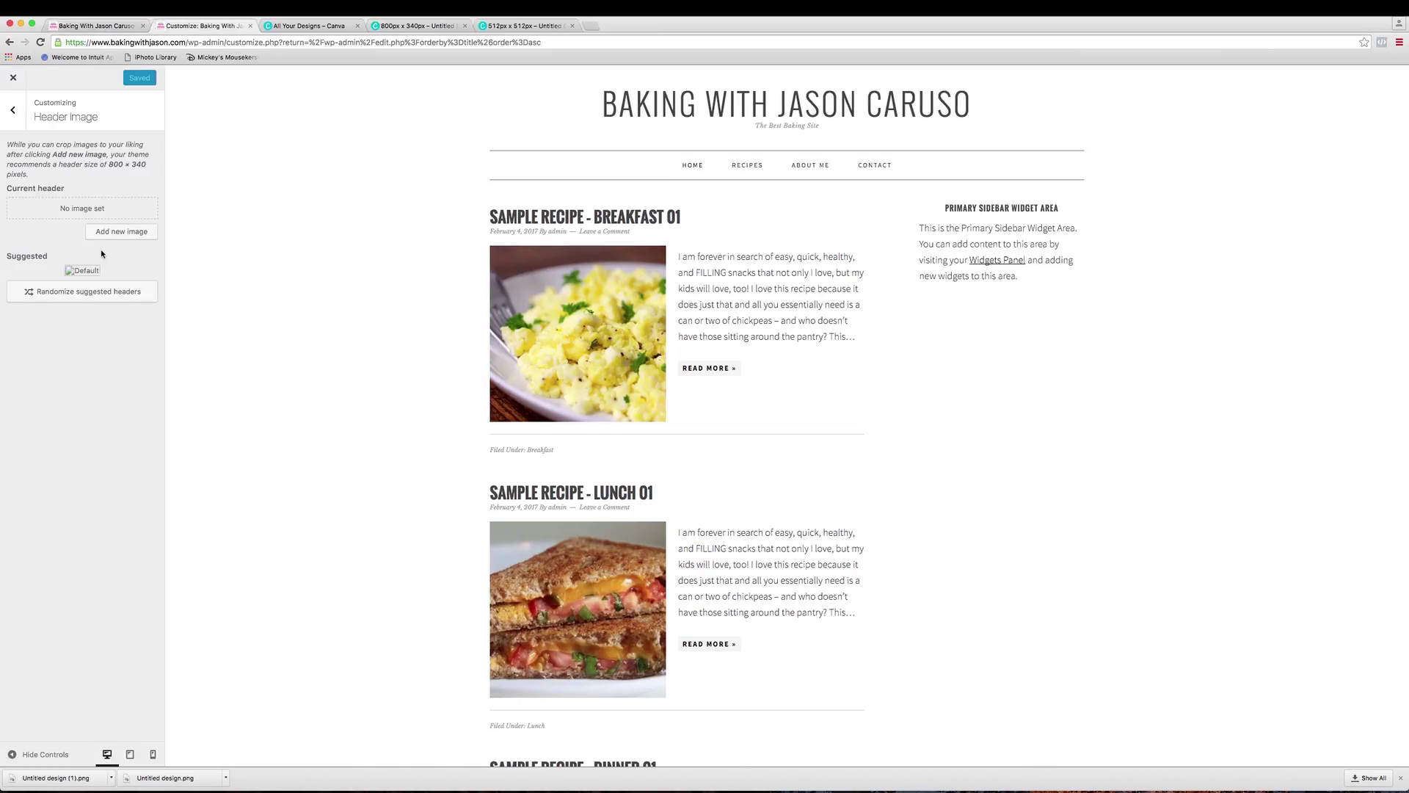
{"action": "left_click", "coordinate": [123, 234]}
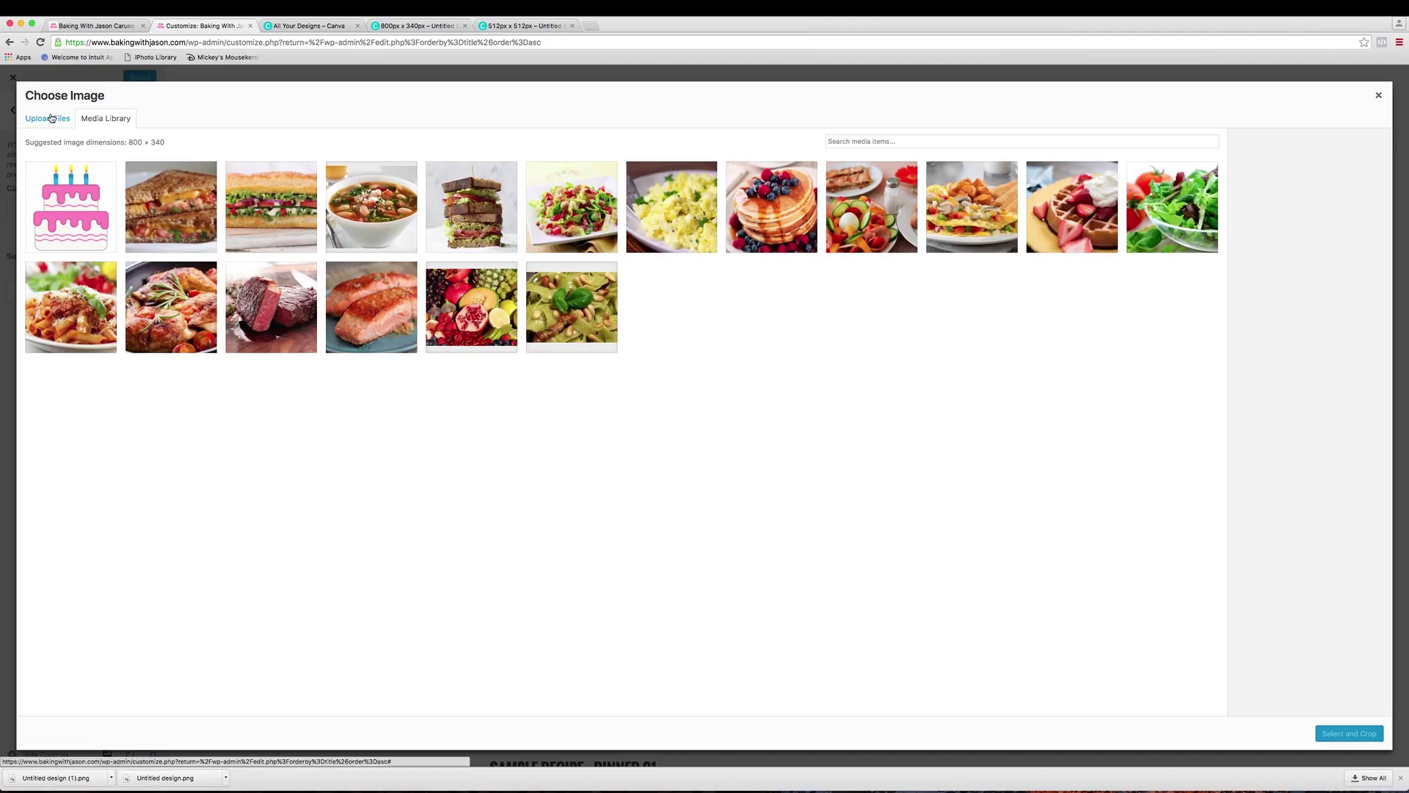
{"action": "left_click", "coordinate": [46, 121]}
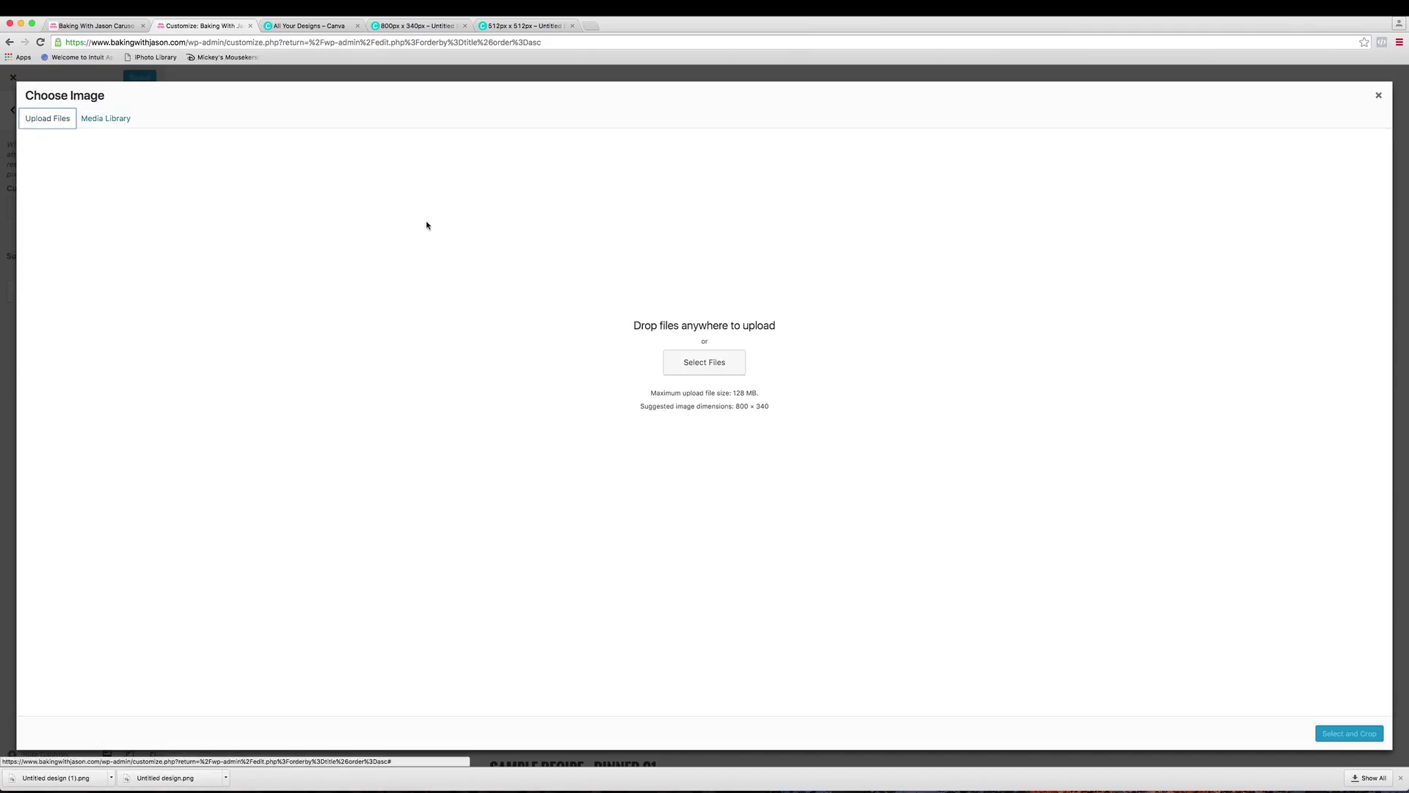
{"action": "left_click", "coordinate": [715, 365]}
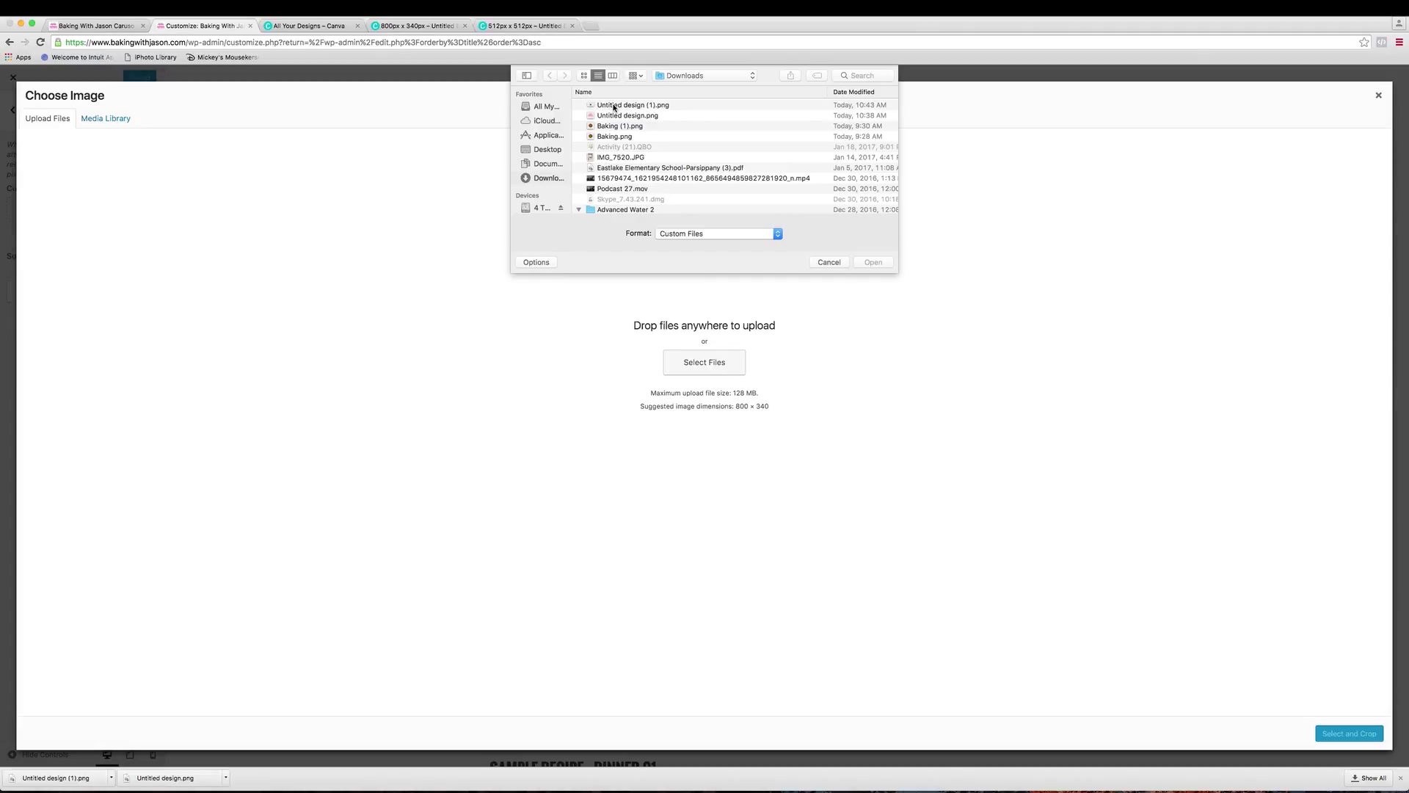
{"action": "left_click", "coordinate": [615, 107]}
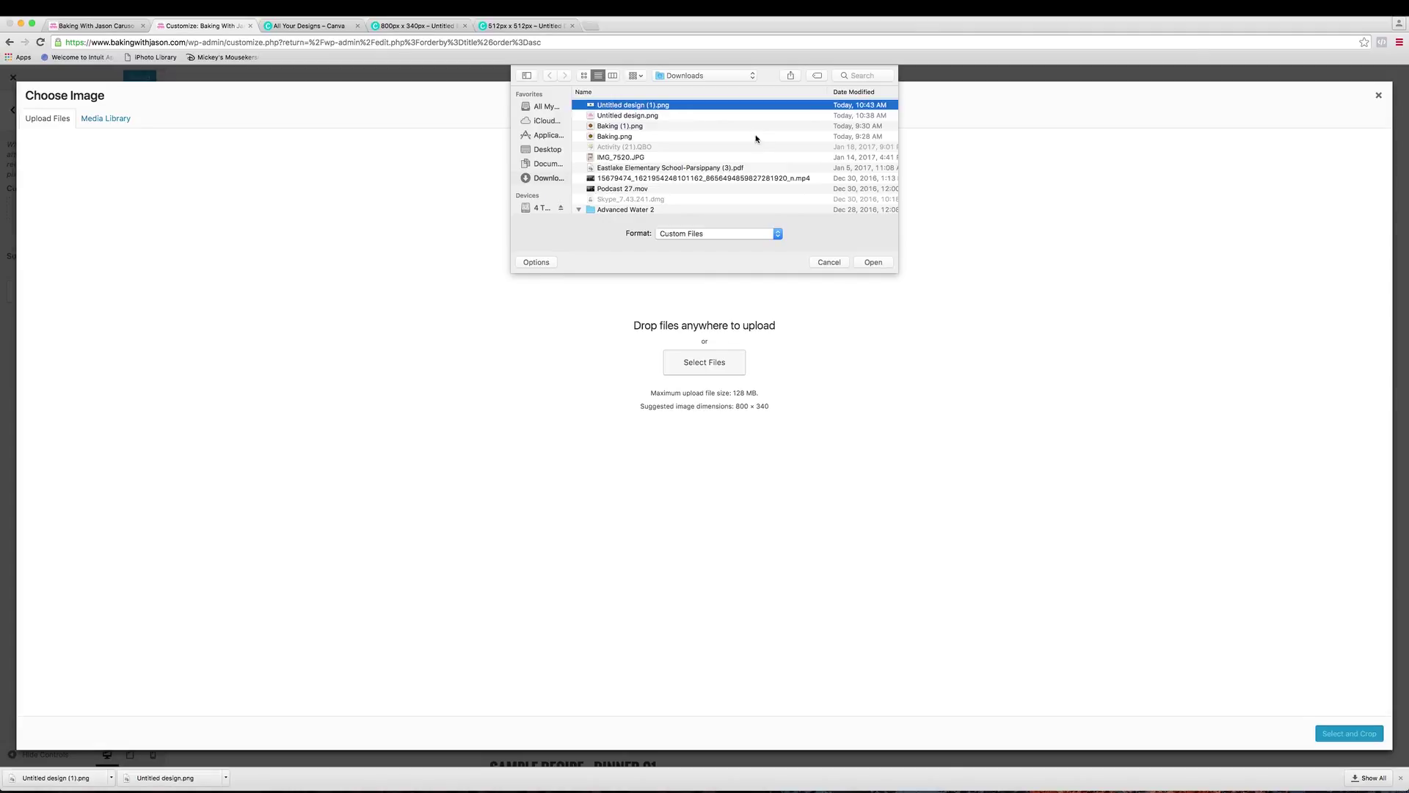
{"action": "left_click", "coordinate": [866, 262]}
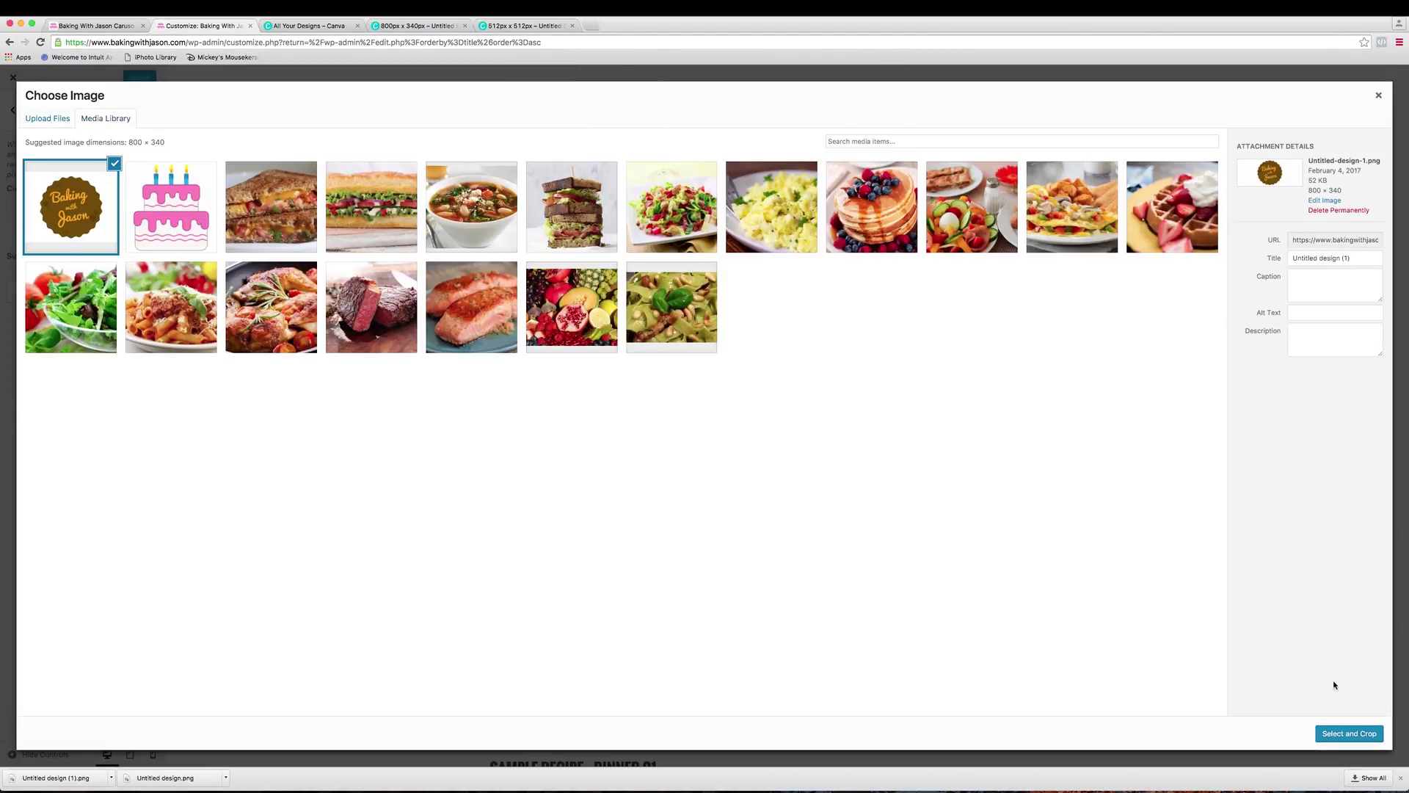
{"action": "left_click", "coordinate": [1349, 735]}
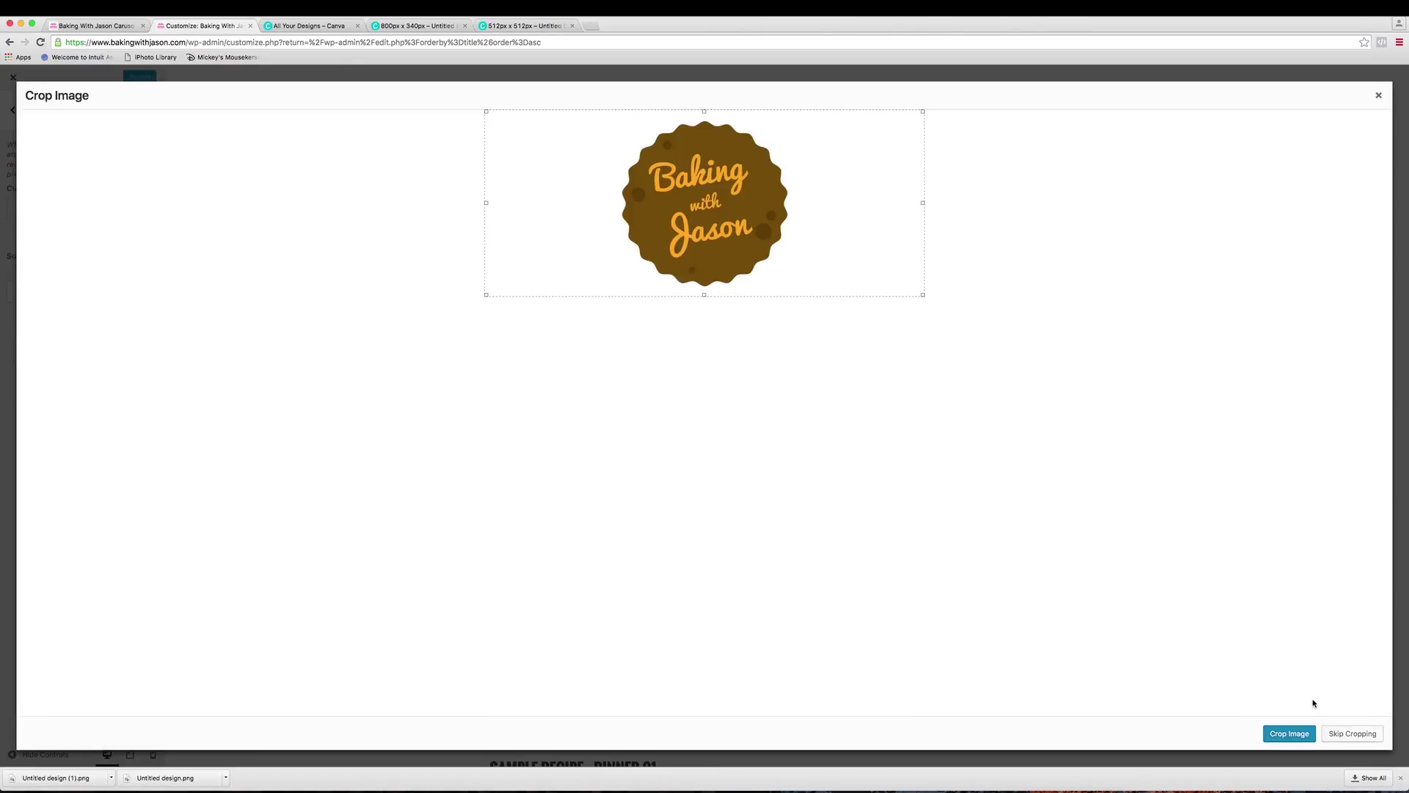
{"action": "left_click", "coordinate": [1355, 734]}
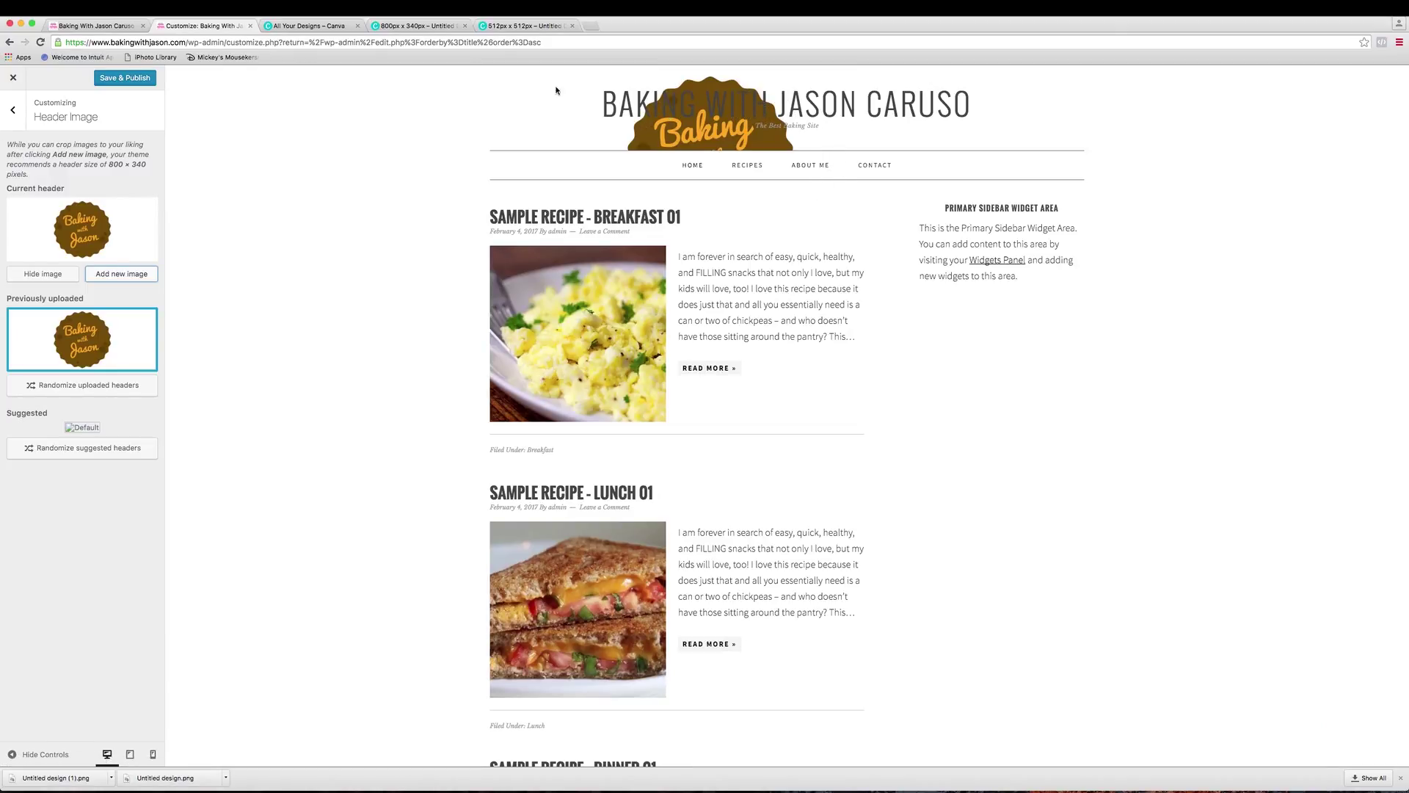
Turn off the display of the site title and tagline in the site identity settings, and return to the customizer overview.
{"action": "left_click", "coordinate": [12, 110]}
{"action": "left_click", "coordinate": [46, 197]}
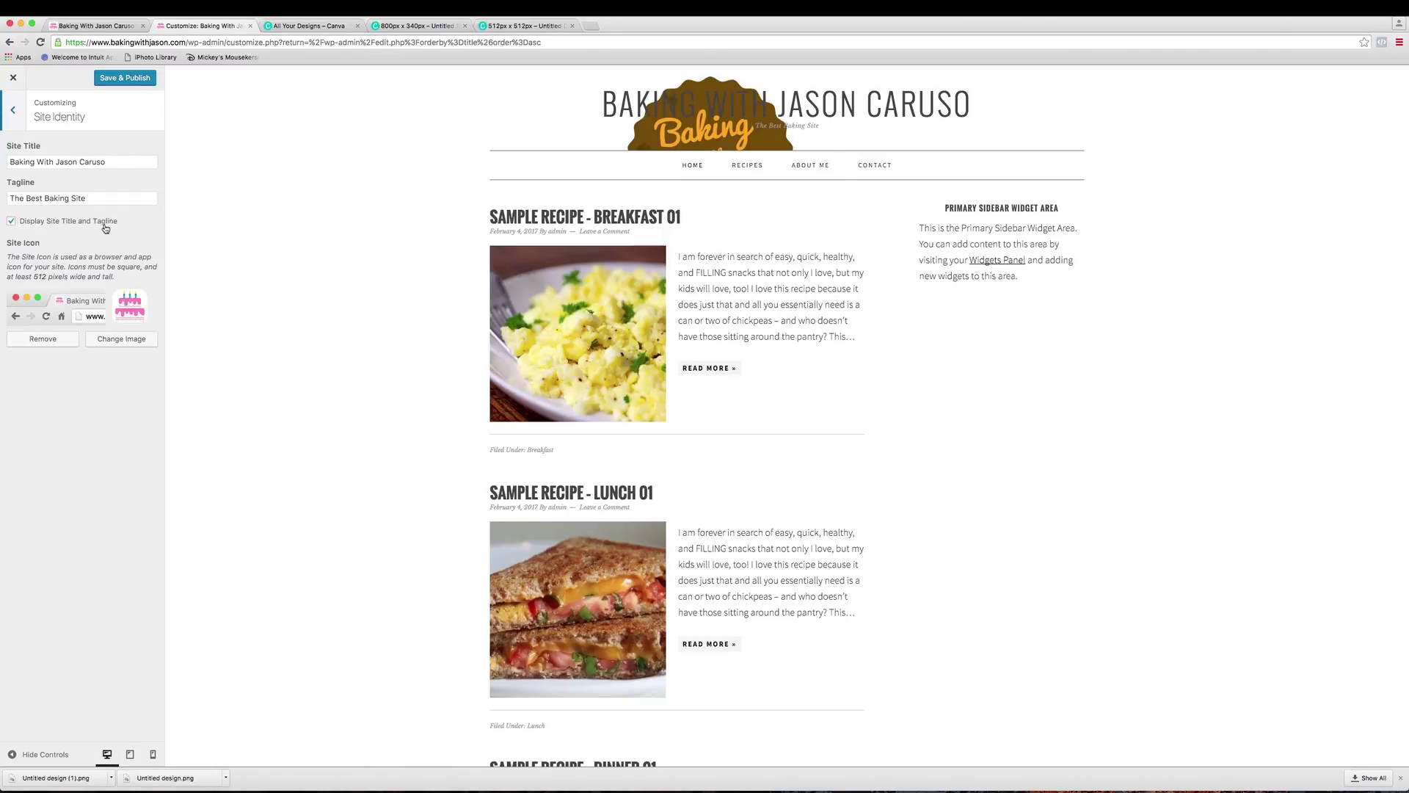
{"action": "left_click", "coordinate": [11, 222]}
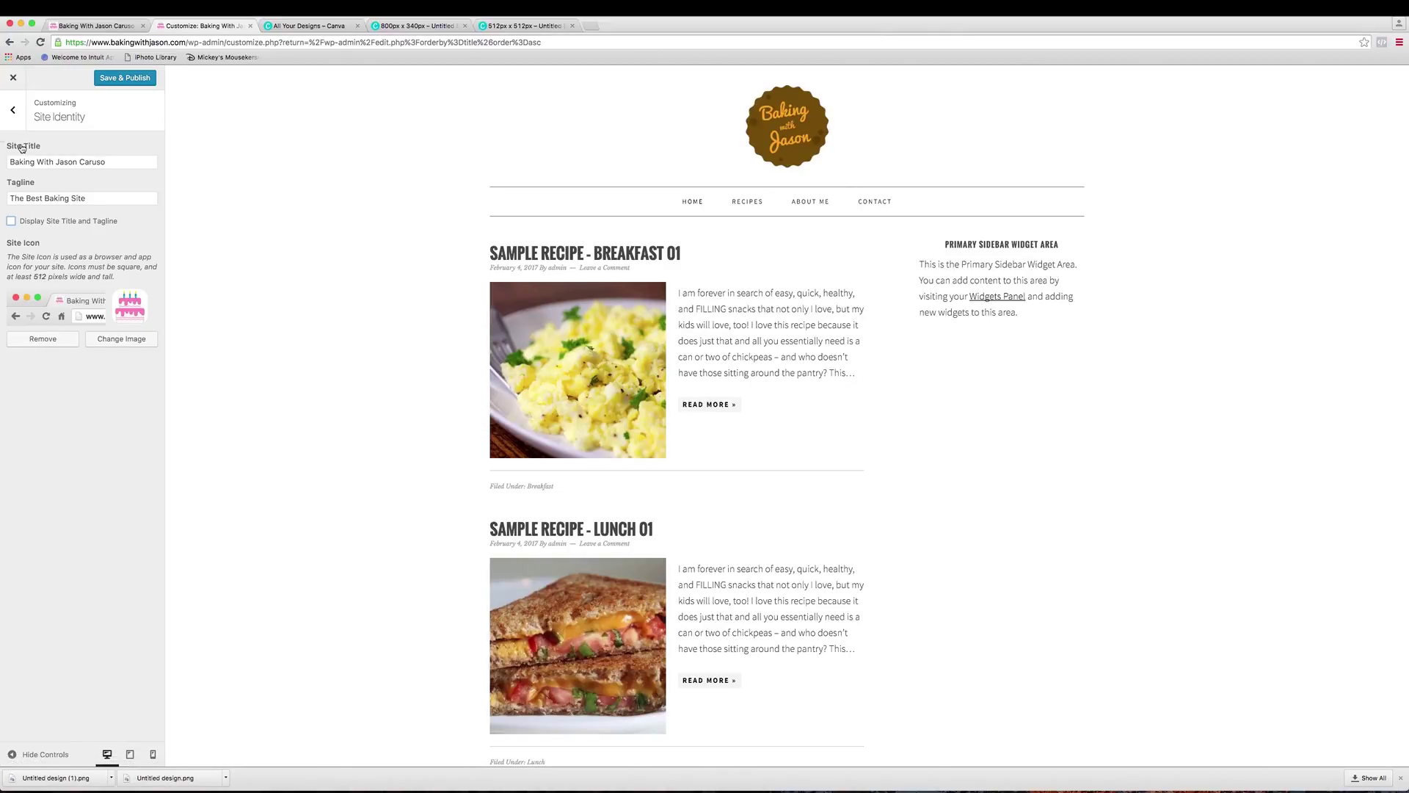
{"action": "left_click", "coordinate": [13, 111]}
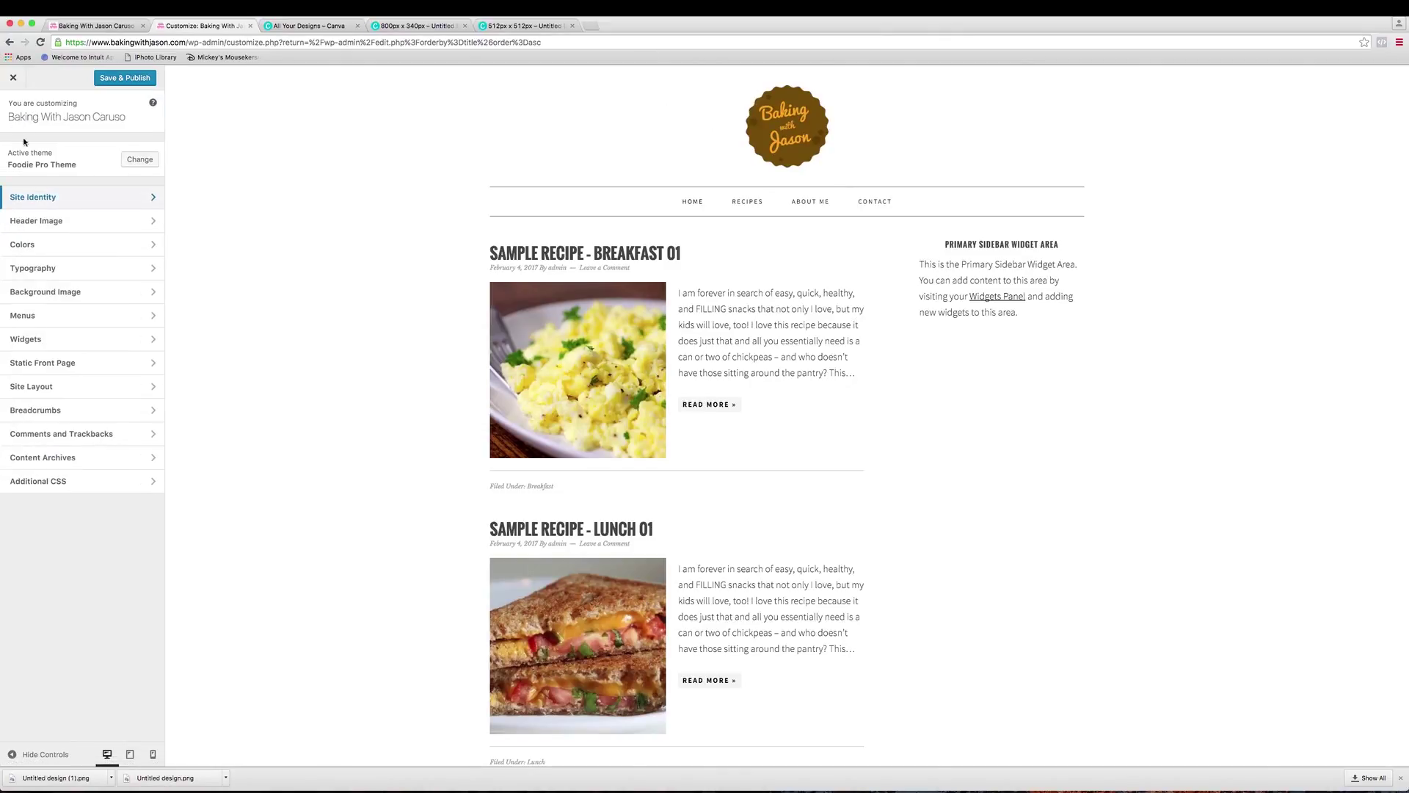
{"action": "left_click", "coordinate": [84, 224]}
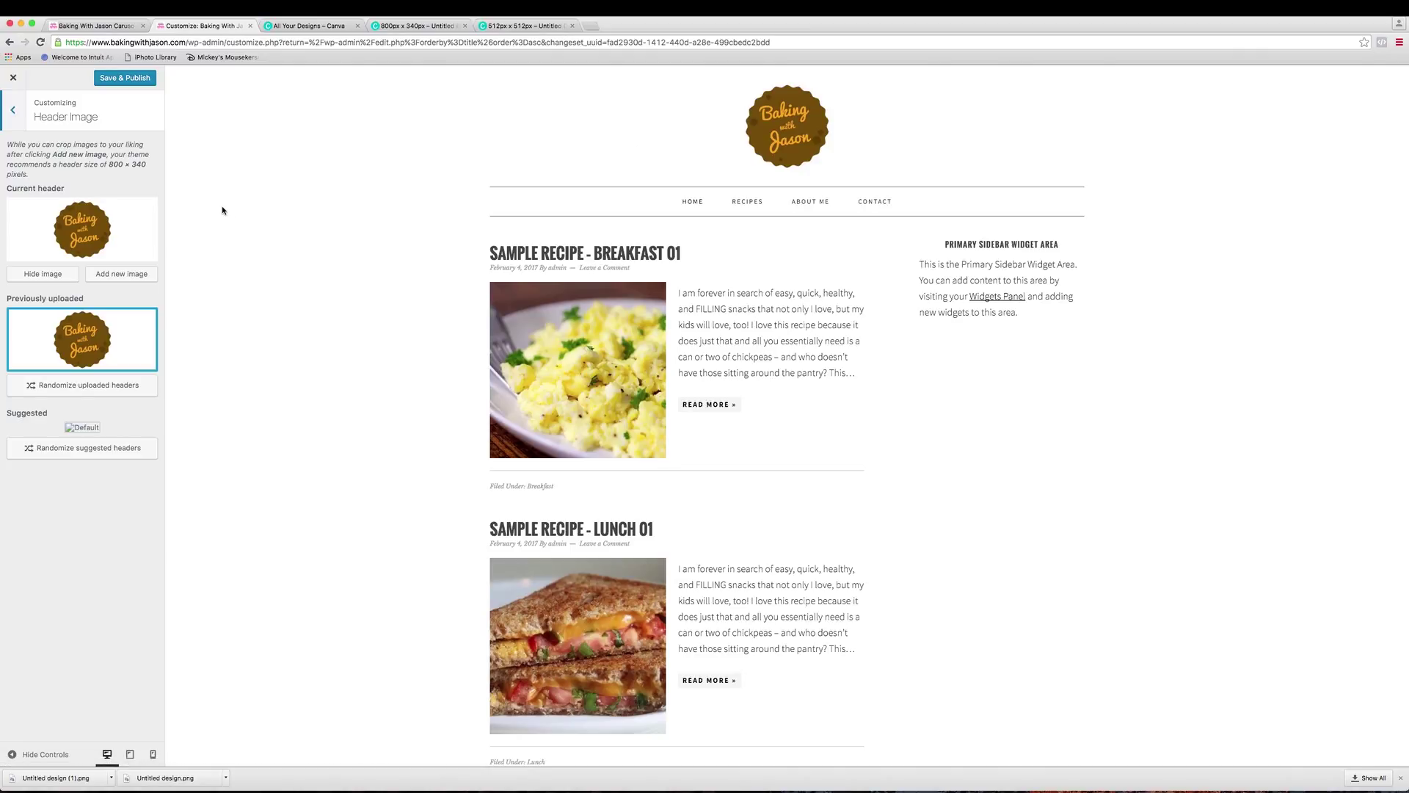
{"action": "left_click", "coordinate": [22, 121]}
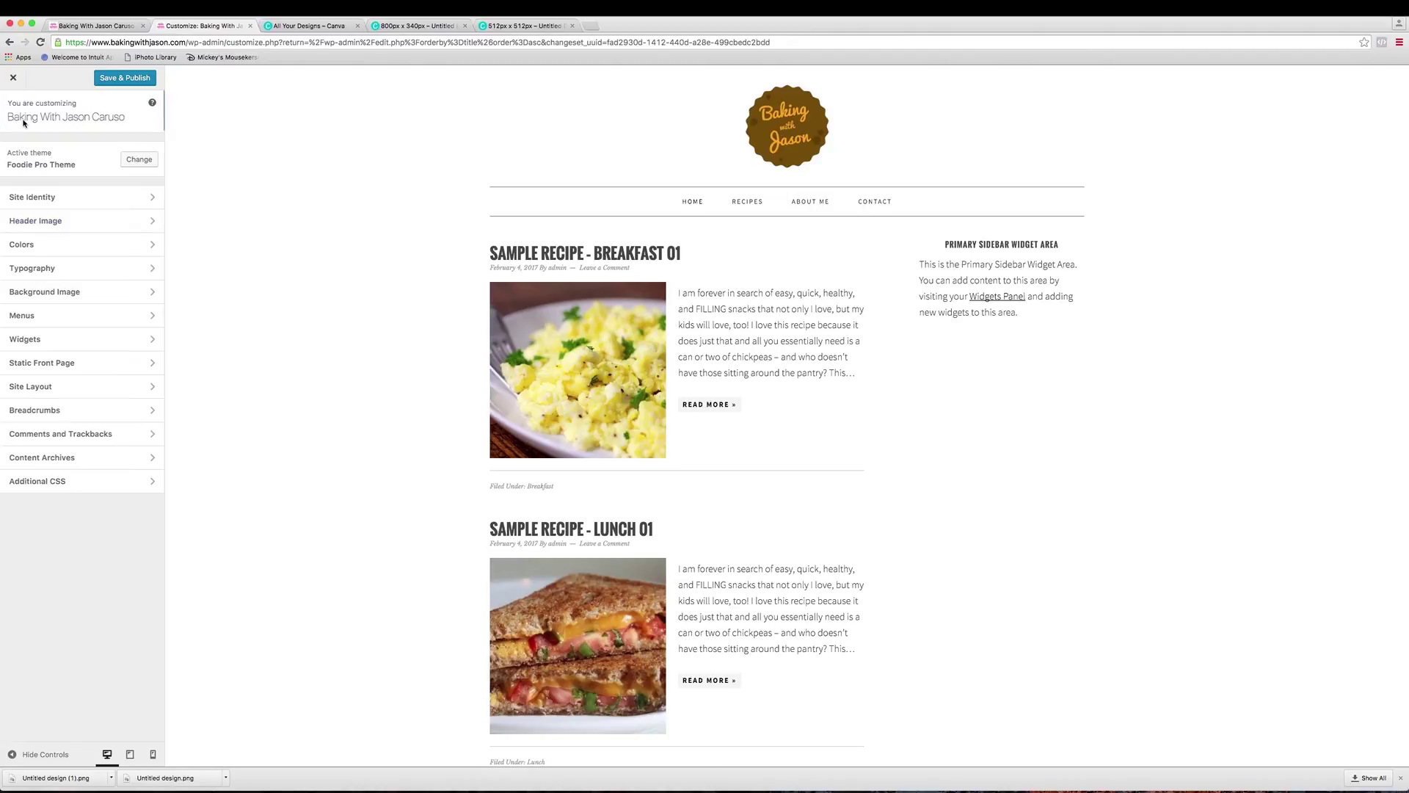